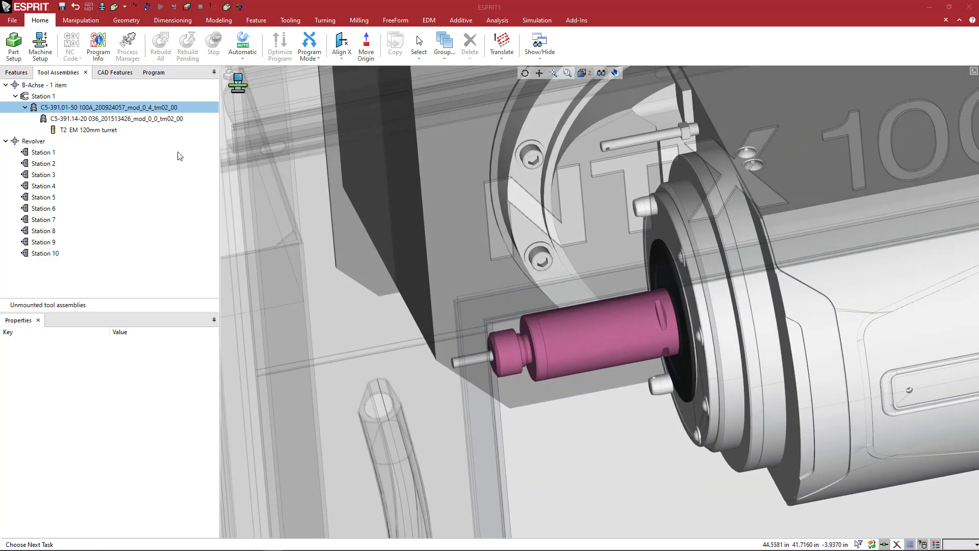
# - Replace Station 1's extension with the C5-391.01-50 050 extension file
pyautogui.doubleClick(127, 106)
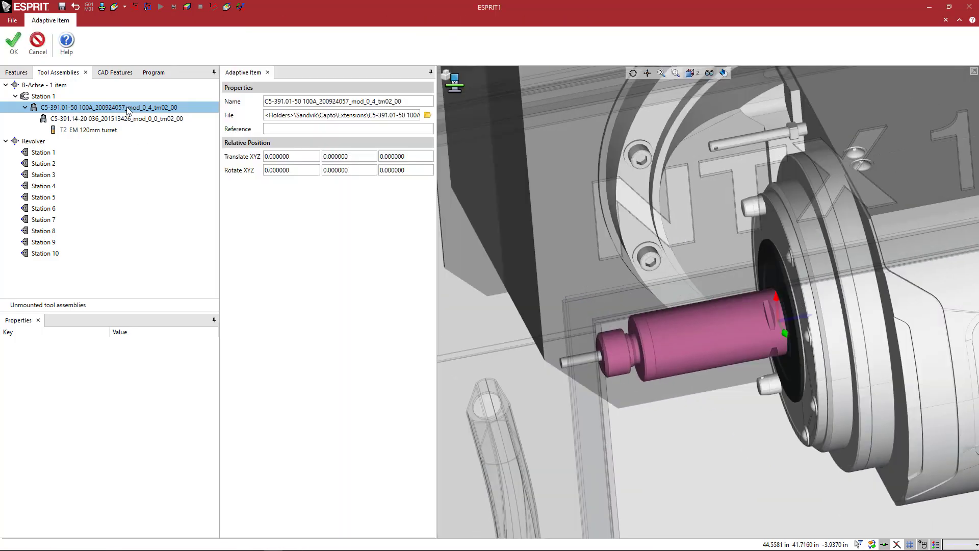
pyautogui.click(428, 115)
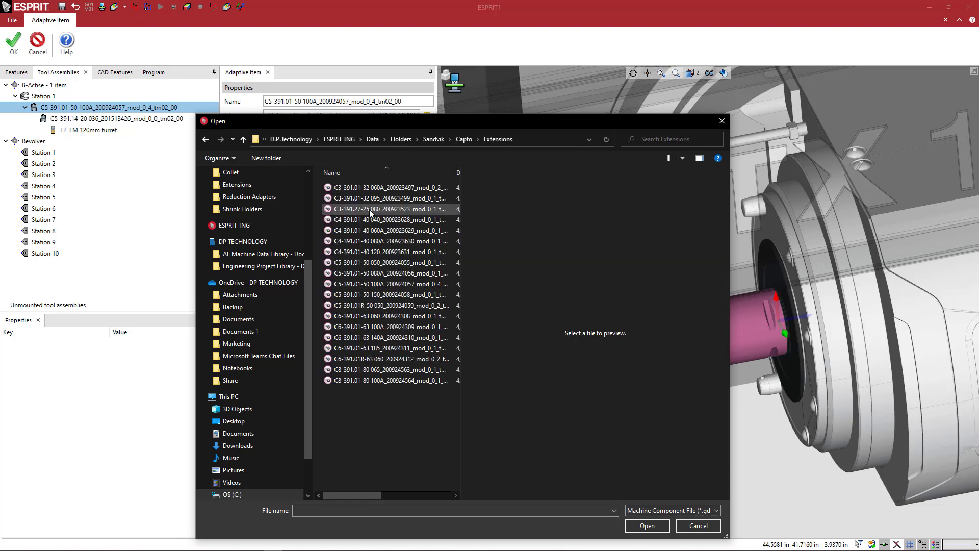
pyautogui.click(373, 262)
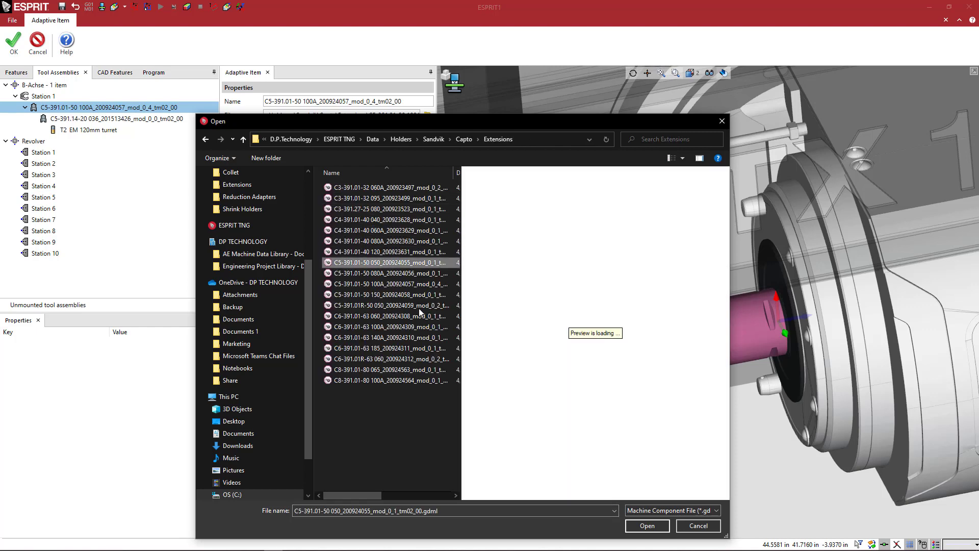
pyautogui.click(634, 521)
# - Swap the collet for the C5-391.14-32 100 model from the Collet folder and confirm
pyautogui.doubleClick(116, 118)
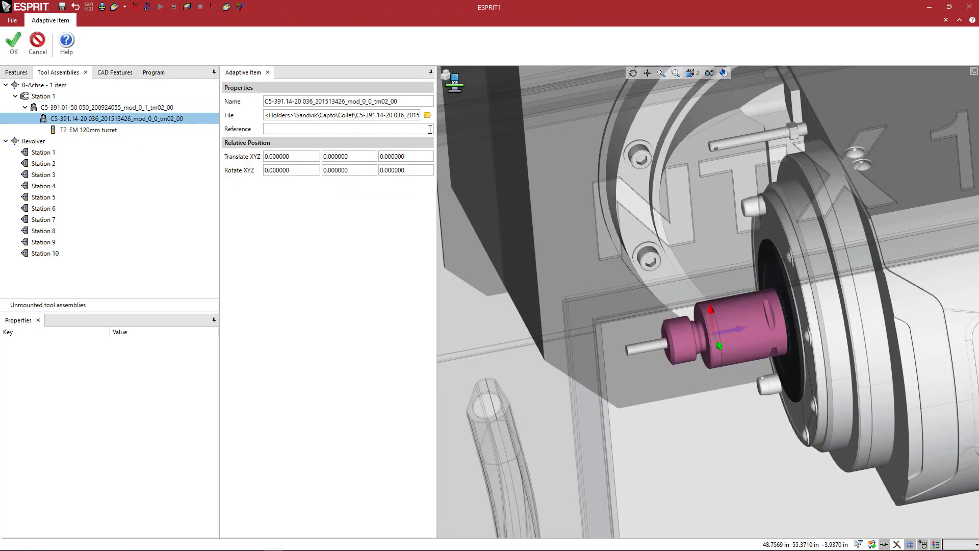
pyautogui.click(428, 115)
pyautogui.doubleClick(341, 188)
pyautogui.click(380, 348)
pyautogui.click(646, 525)
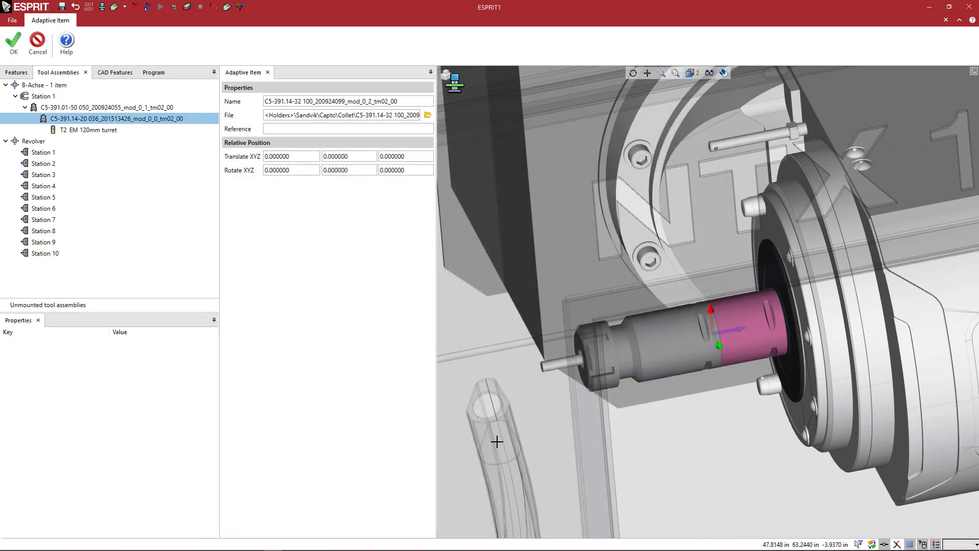
pyautogui.click(14, 44)
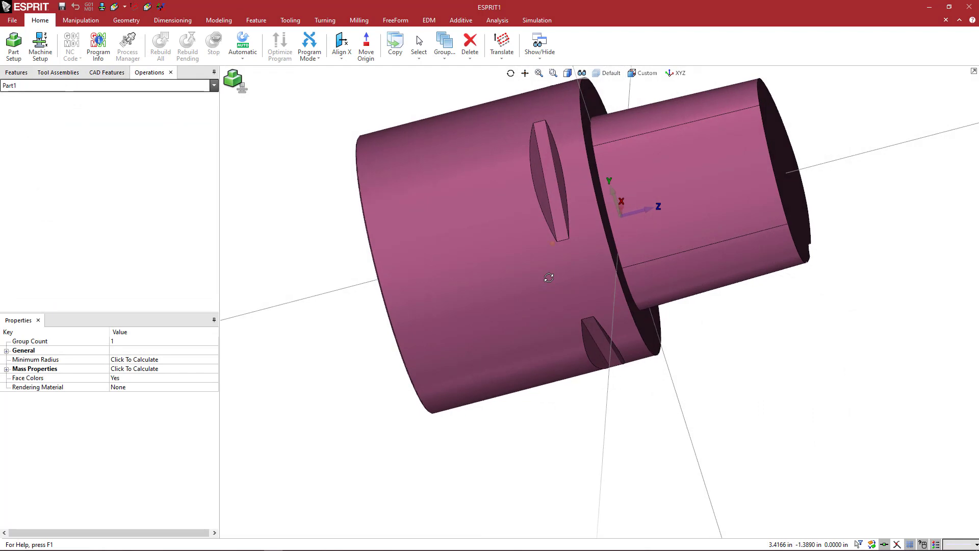
# - Orbit the extension holder model, selecting its shoulder ring face and bottom end face
pyautogui.moveTo(549, 277); pyautogui.dragTo(485, 295, button='middle')
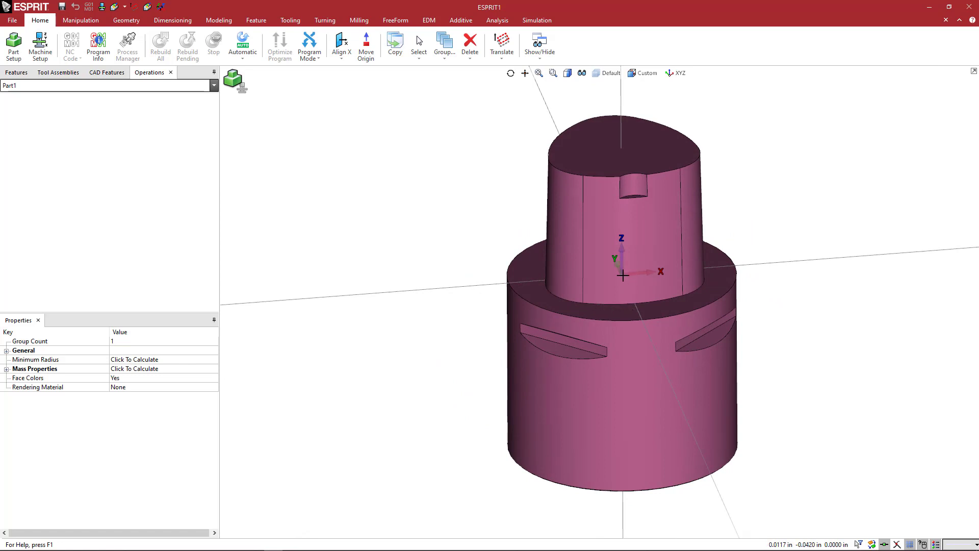
pyautogui.moveTo(646, 309)
pyautogui.mouseDown(button='middle')
pyautogui.moveTo(632, 347)
pyautogui.moveTo(618, 319)
pyautogui.moveTo(655, 295)
pyautogui.moveTo(640, 296)
pyautogui.mouseUp(button='middle')
pyautogui.click(591, 297)
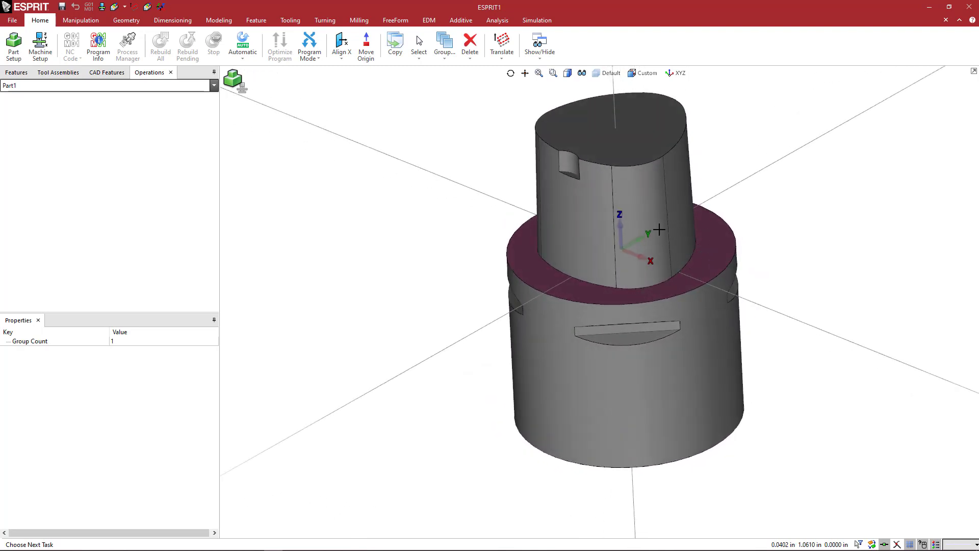
pyautogui.moveTo(714, 290); pyautogui.dragTo(689, 365, button='middle')
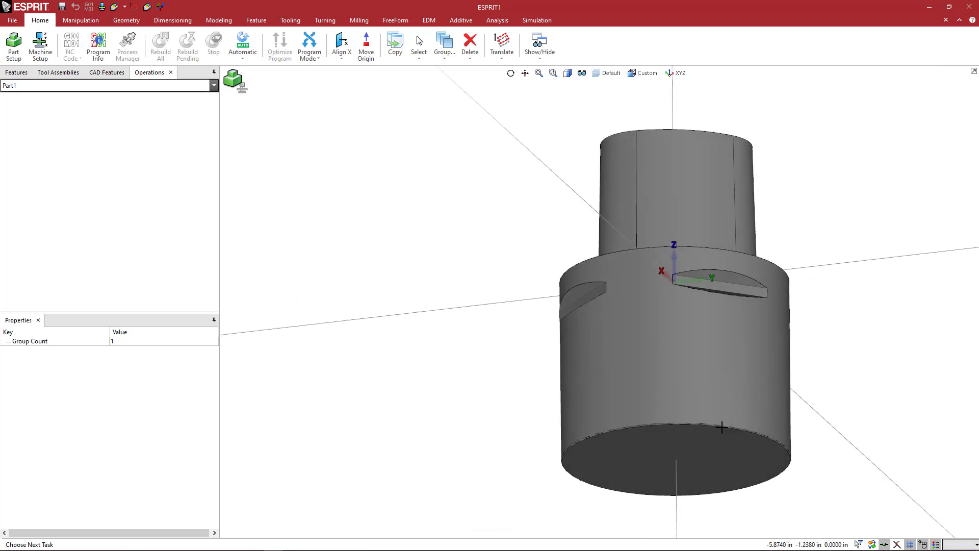
pyautogui.click(720, 449)
pyautogui.scroll(-3, 663, 408)
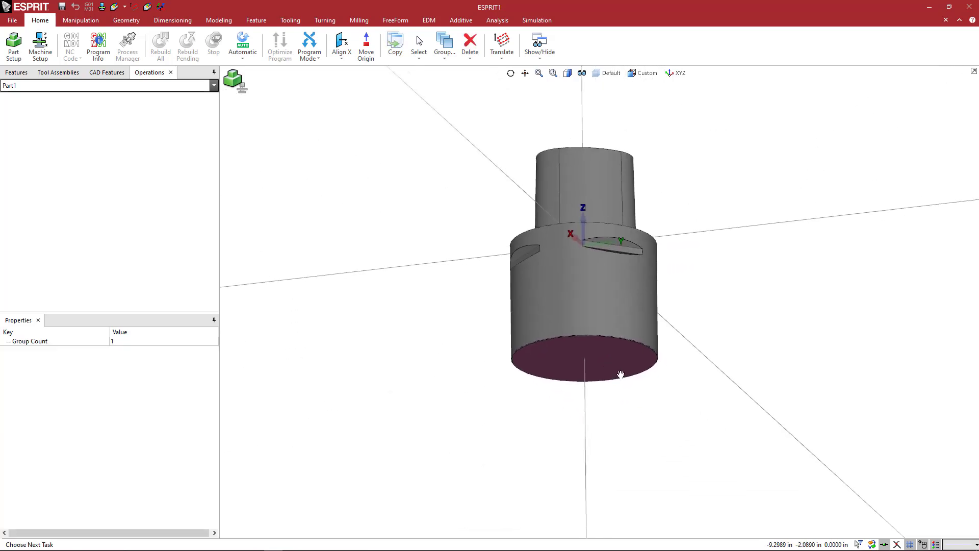
pyautogui.moveTo(619, 374); pyautogui.dragTo(618, 251, button='middle')
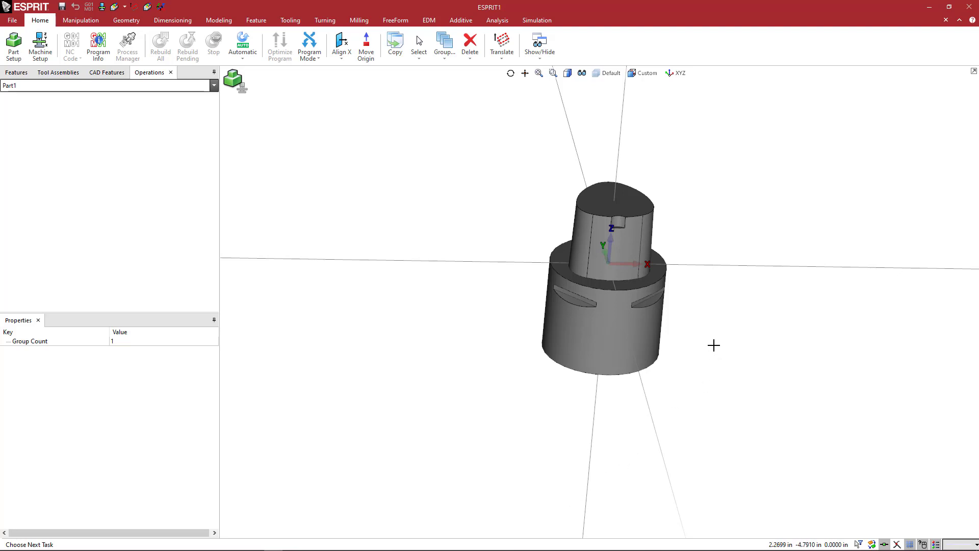
# - Translate the work plane origin to the centre of the large end face
pyautogui.hotkey('ctrl', '2')
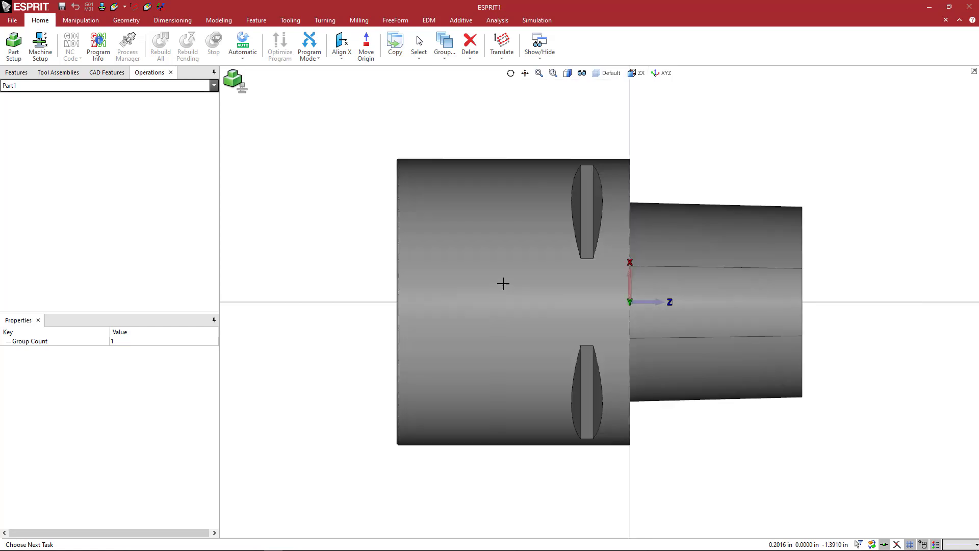
pyautogui.moveTo(503, 283); pyautogui.dragTo(472, 270, button='middle')
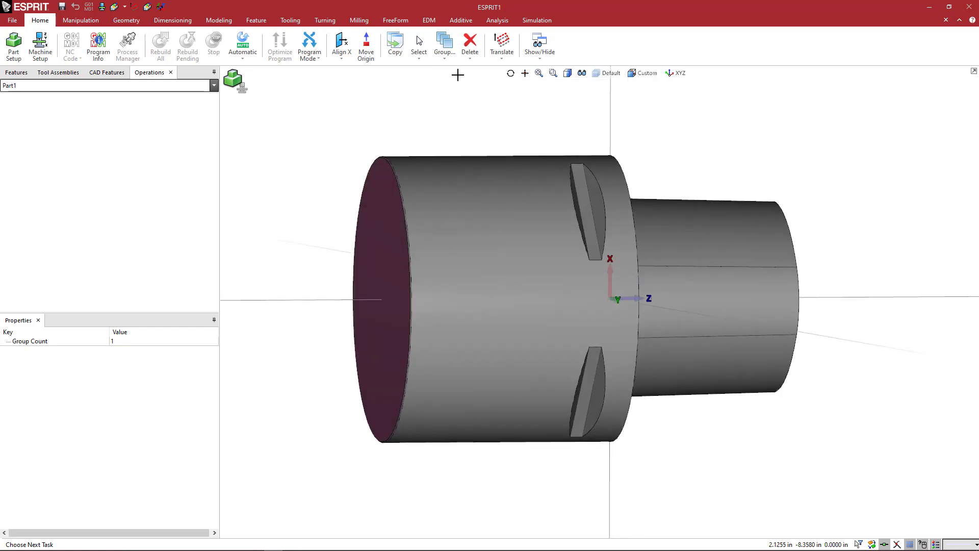
pyautogui.click(503, 59)
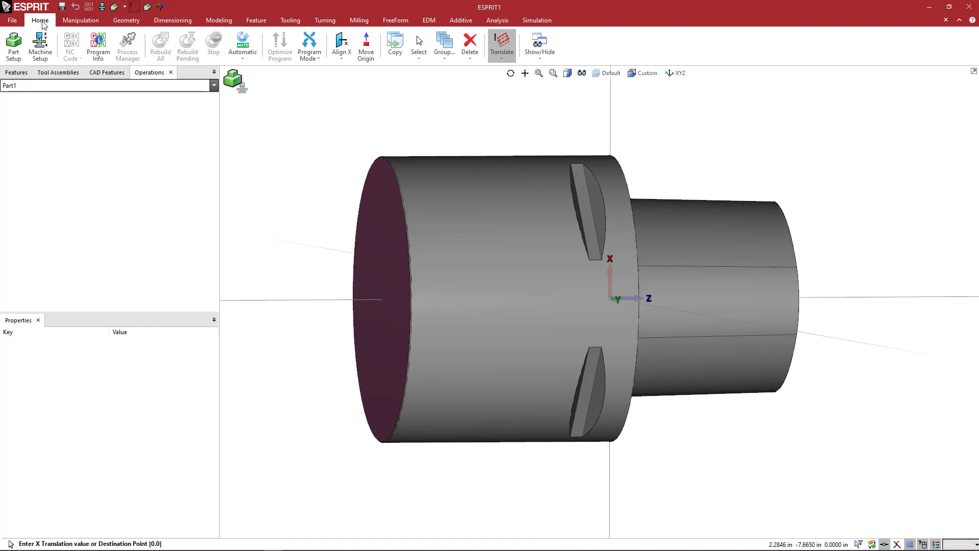
pyautogui.click(503, 60)
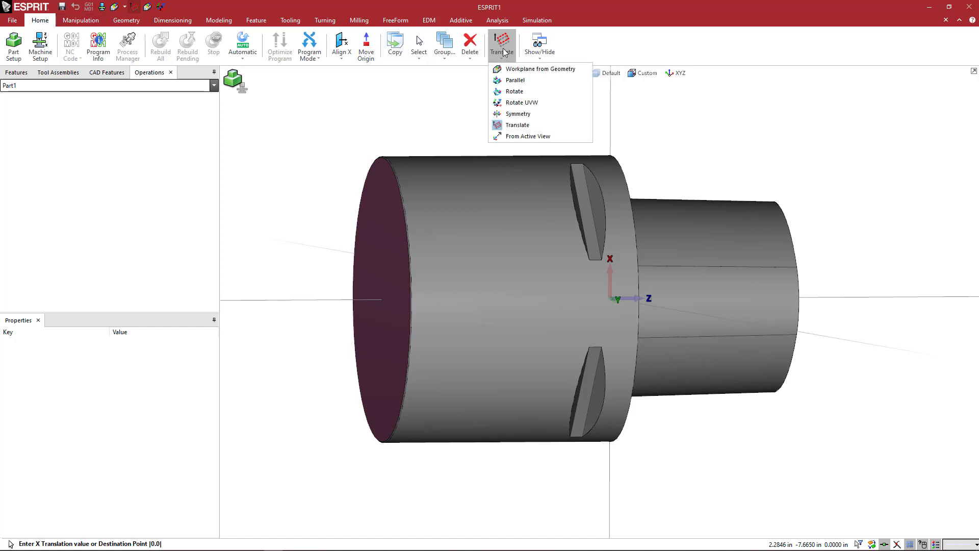
pyautogui.click(512, 127)
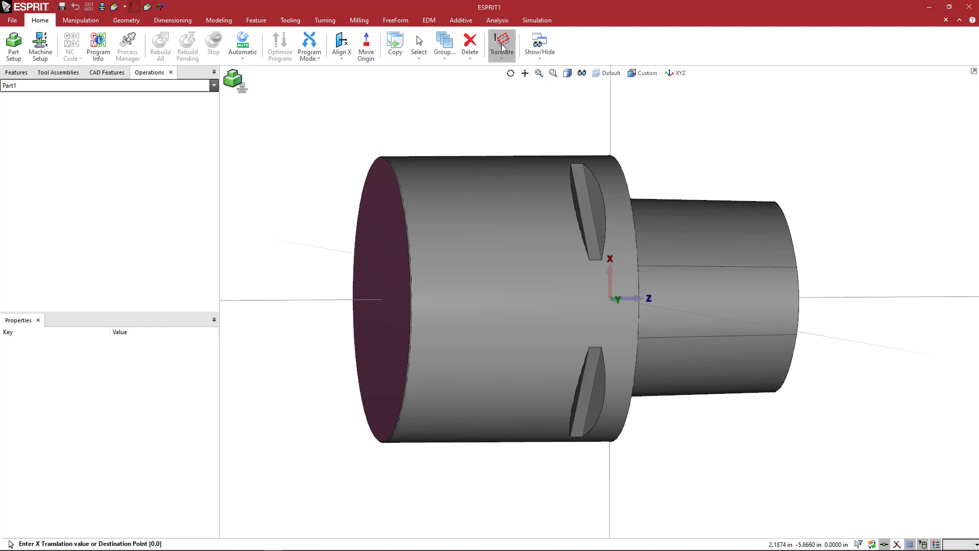
pyautogui.click(379, 301)
pyautogui.click(289, 225)
pyautogui.moveTo(346, 284); pyautogui.dragTo(354, 299, button='middle')
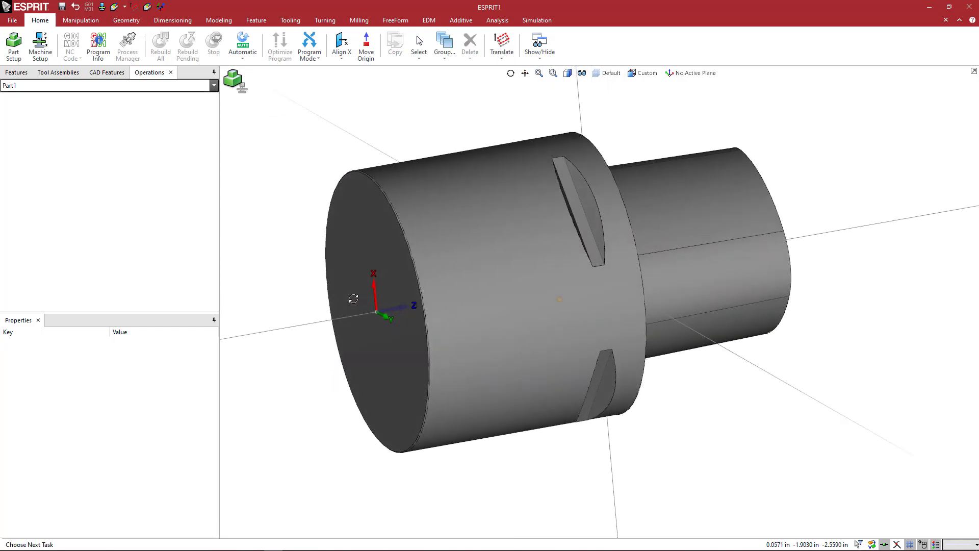
# - Add a new work plane named HA_1
pyautogui.click(670, 74)
pyautogui.click(669, 127)
pyautogui.doubleClick(672, 124)
pyautogui.write('HA_1')
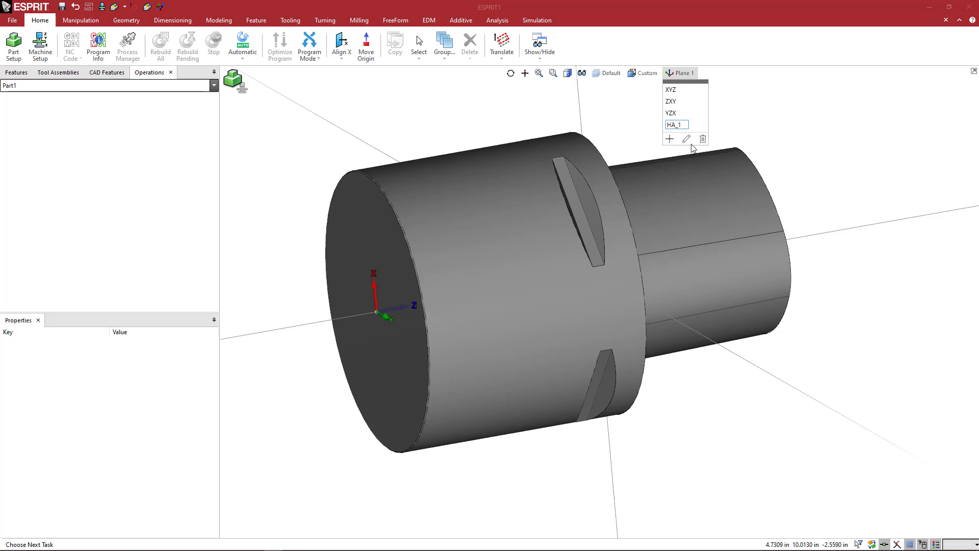
pyautogui.press('Return')
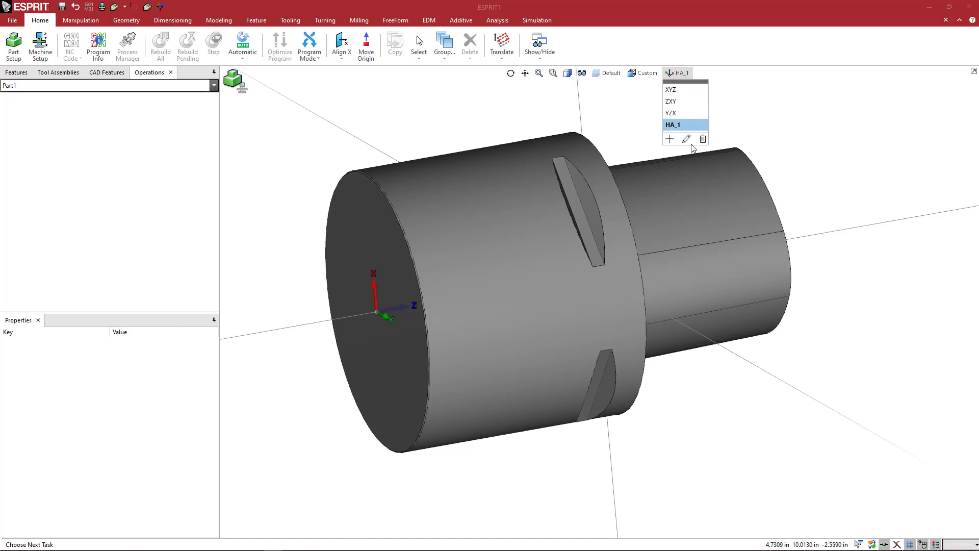
# - Save the model as C8-391.01-80 065_200924563_mod_0_1_tm02_00.gdml, a Holder Files (*.gdml) file
pyautogui.click(14, 23)
pyautogui.click(32, 66)
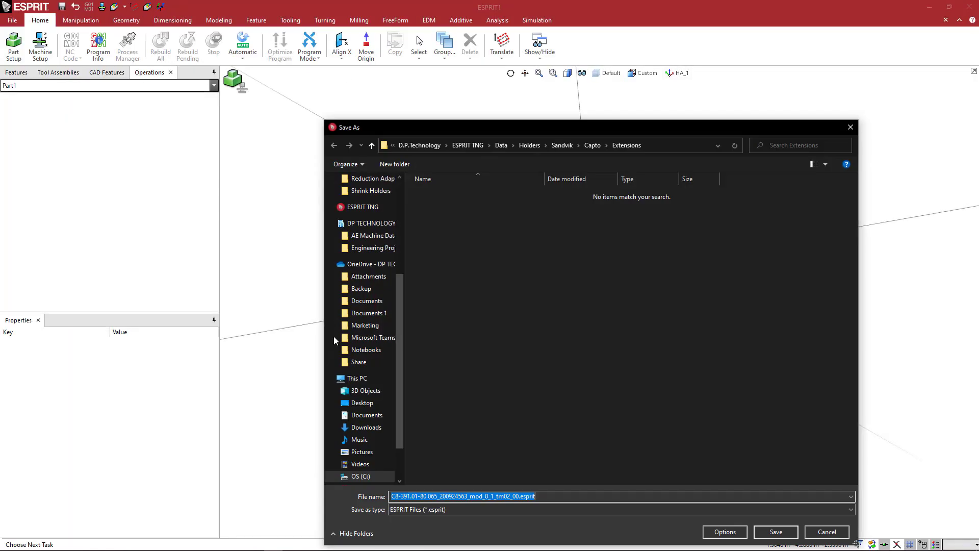
pyautogui.click(417, 509)
pyautogui.click(420, 497)
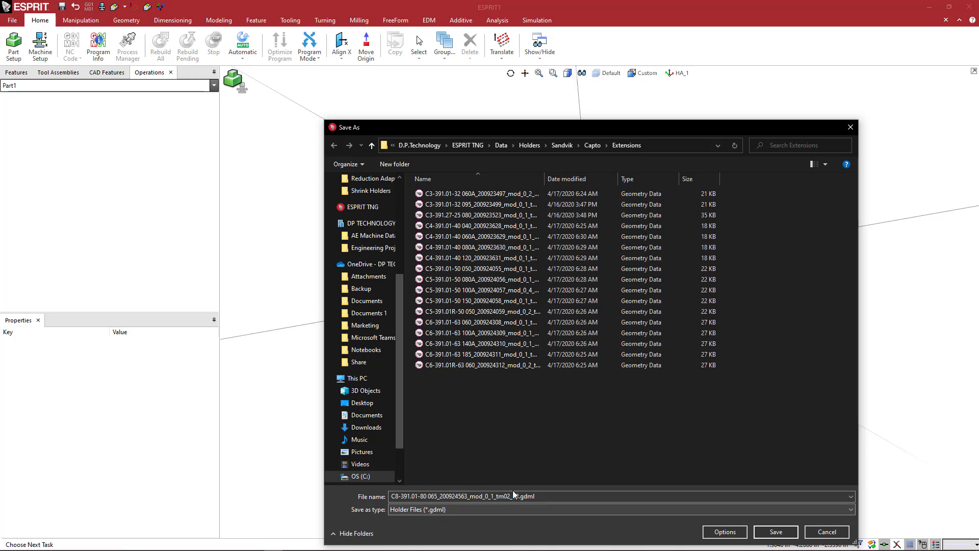
pyautogui.click(776, 532)
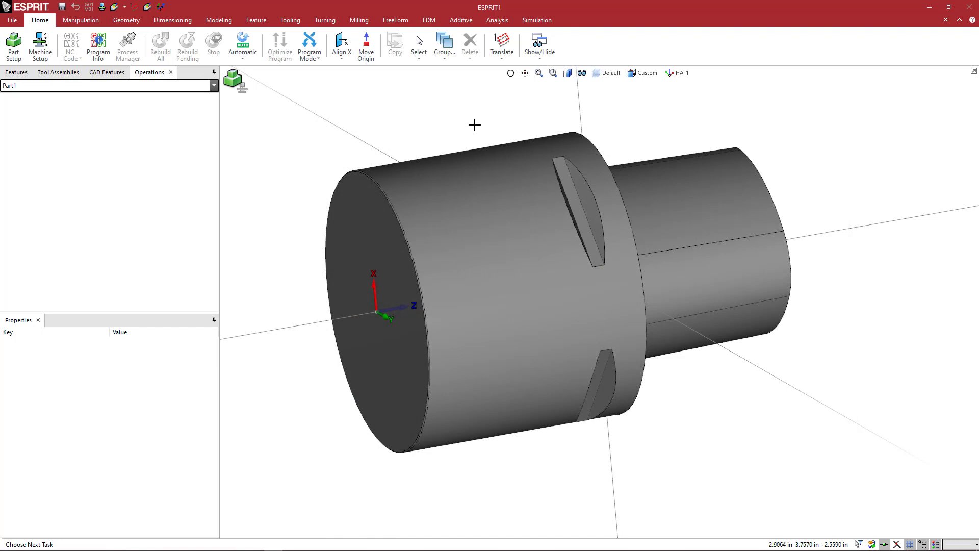
# - Start a new document without saving and load the next holder file into it
pyautogui.hotkey('ctrl', 'n')
pyautogui.press('n')
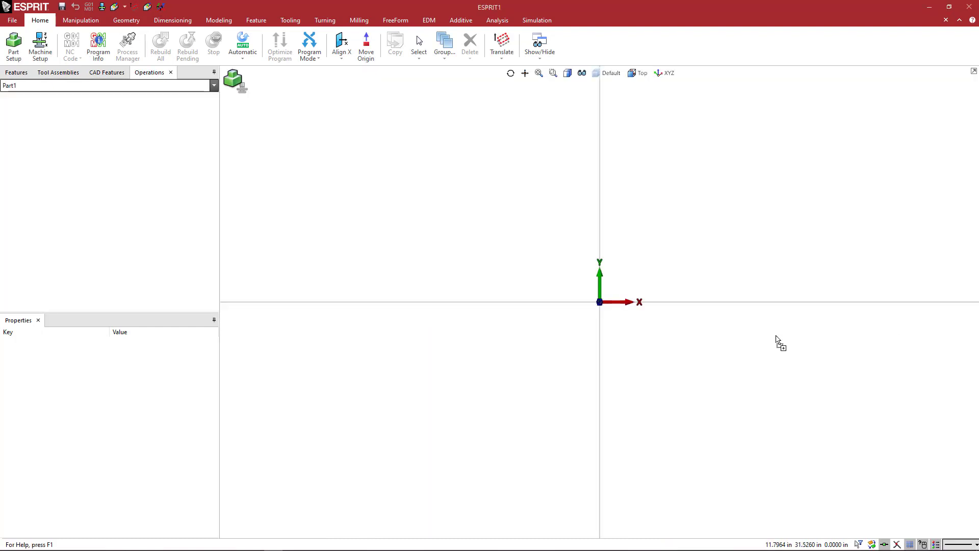
pyautogui.moveTo(764, 341); pyautogui.dragTo(697, 324)
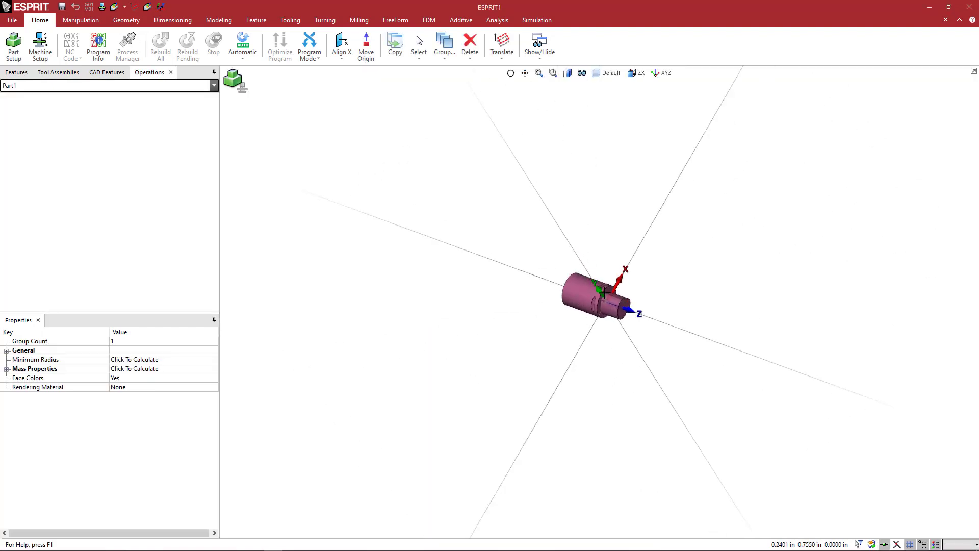
pyautogui.scroll(5, 605, 286)
pyautogui.scroll(-1, 606, 284)
pyautogui.moveTo(606, 284); pyautogui.dragTo(645, 285, button='middle')
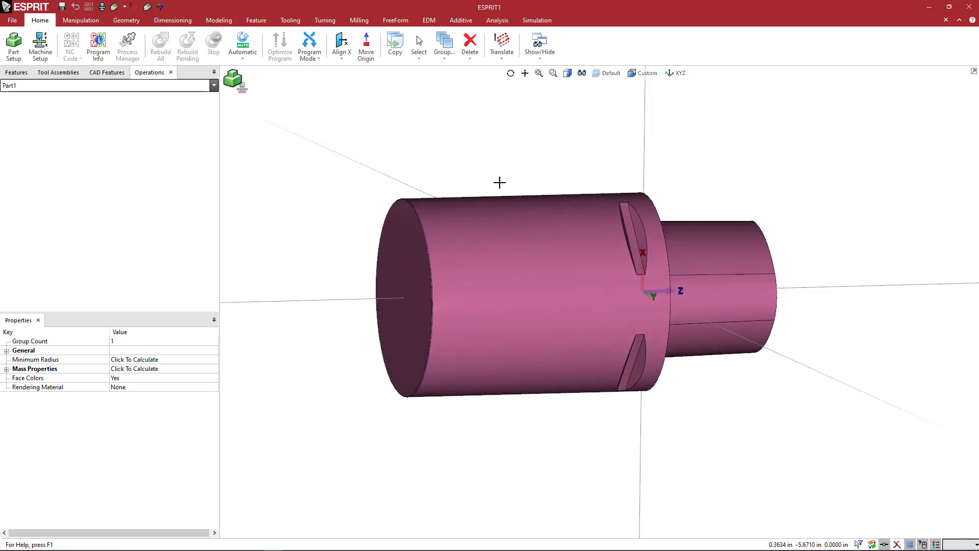
# - Move the origin to the left end face's centre and add work plane HA_1
pyautogui.click(503, 46)
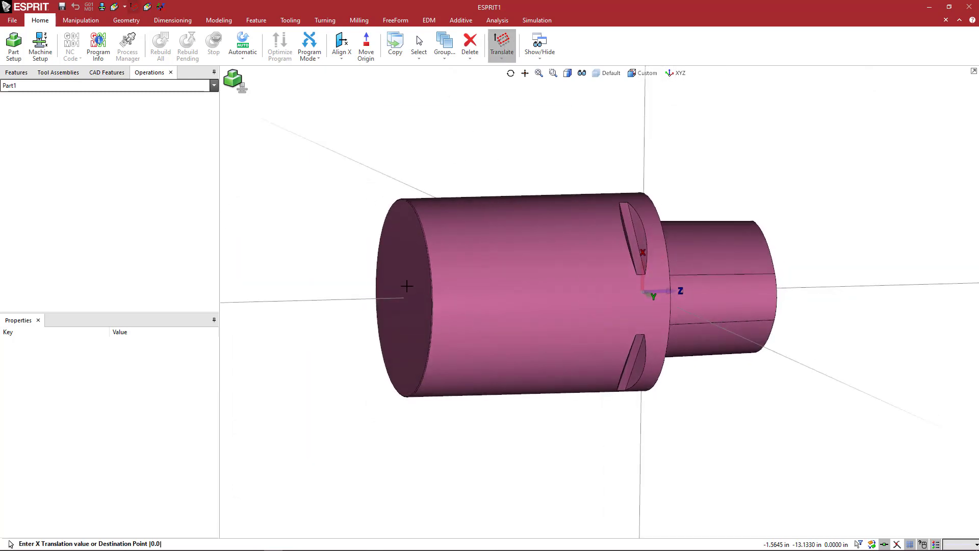
pyautogui.click(404, 298)
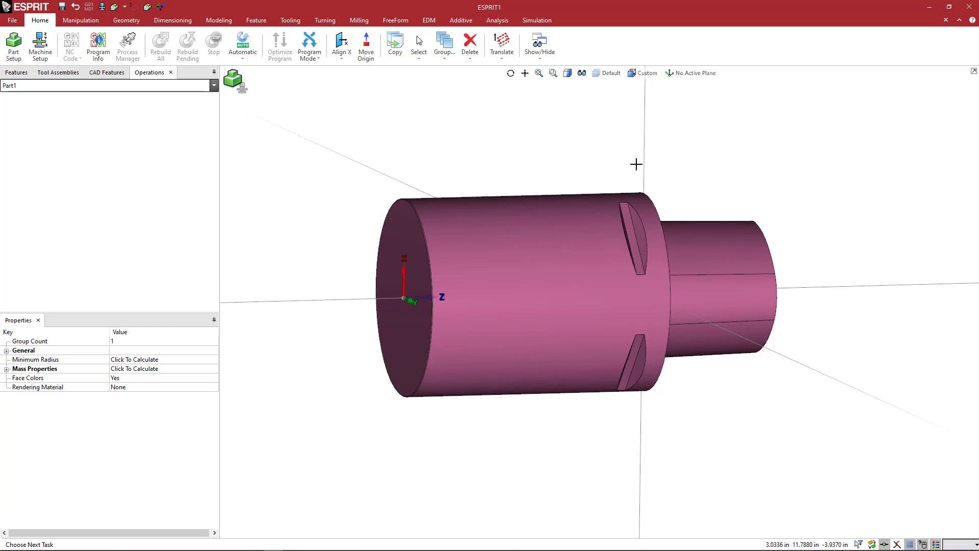
pyautogui.click(671, 74)
pyautogui.click(670, 127)
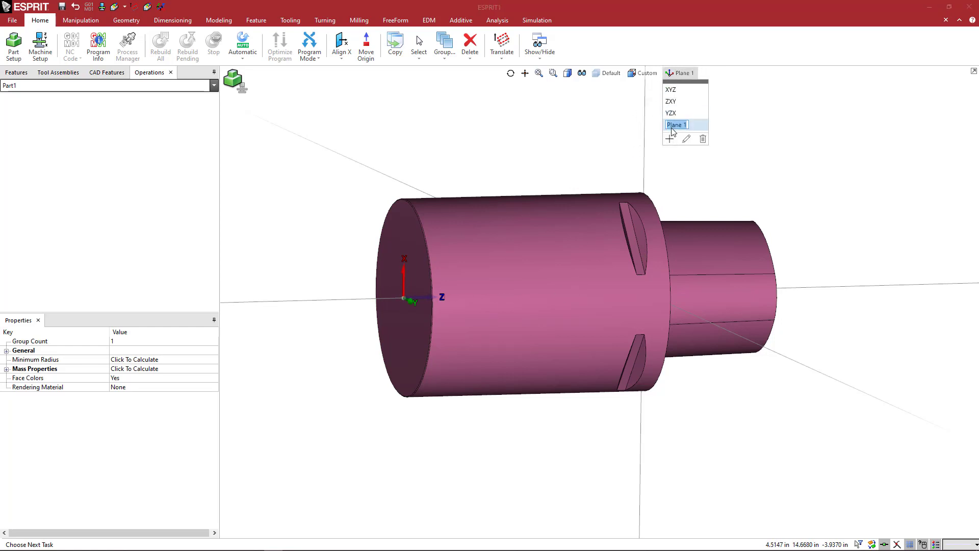
pyautogui.press('Return')
pyautogui.click(472, 140)
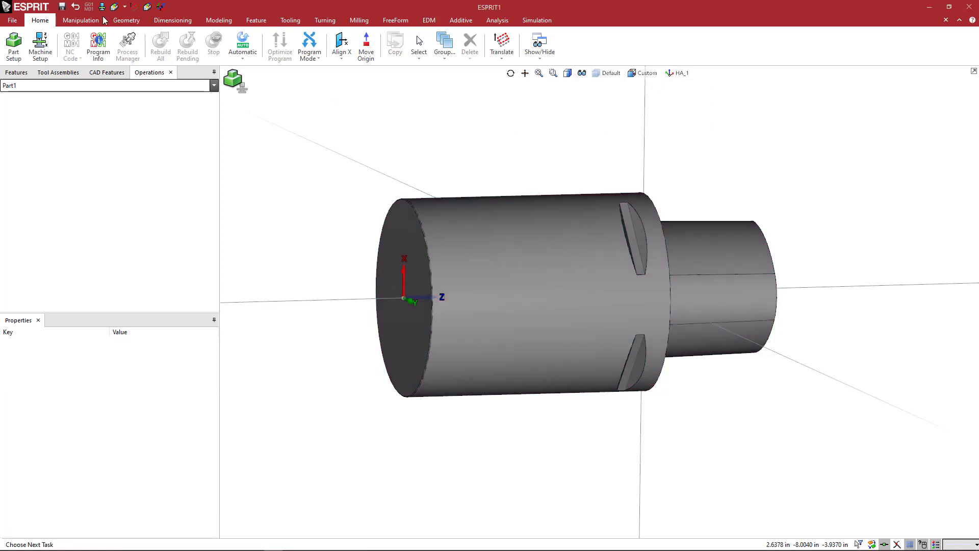
# - Save the holder as C8-391.01-80 100A_200924564_mod_0_1_tm02_00.gdml in Capto Extensions
pyautogui.click(12, 20)
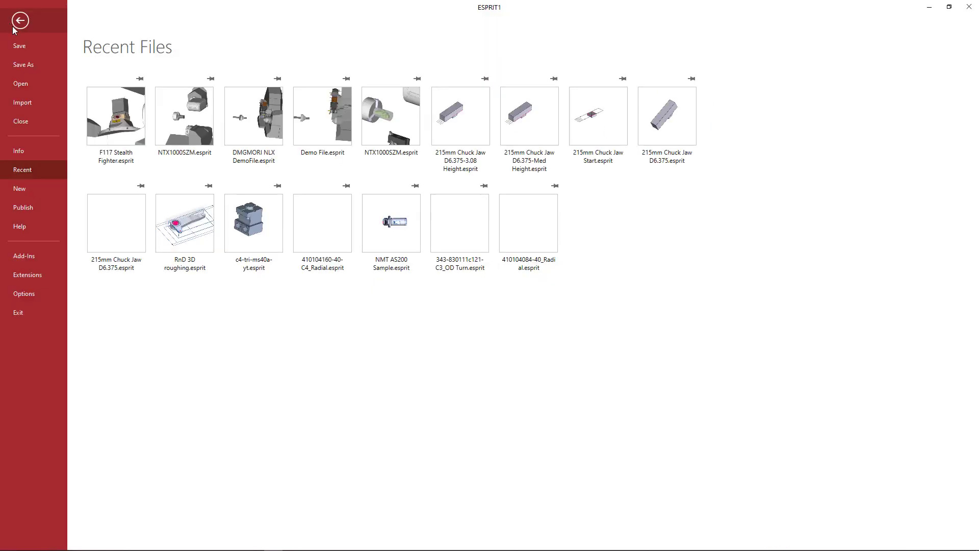
pyautogui.click(24, 65)
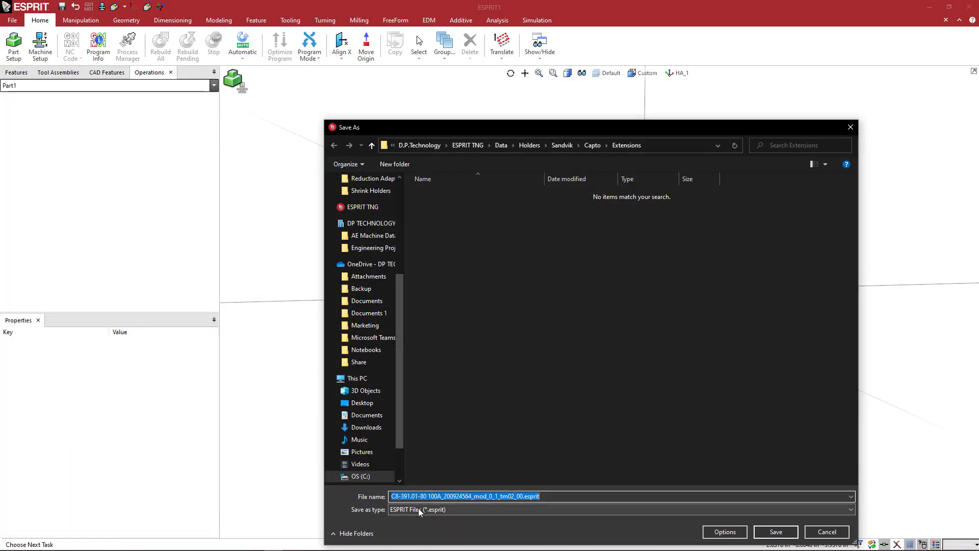
pyautogui.click(420, 509)
pyautogui.click(418, 492)
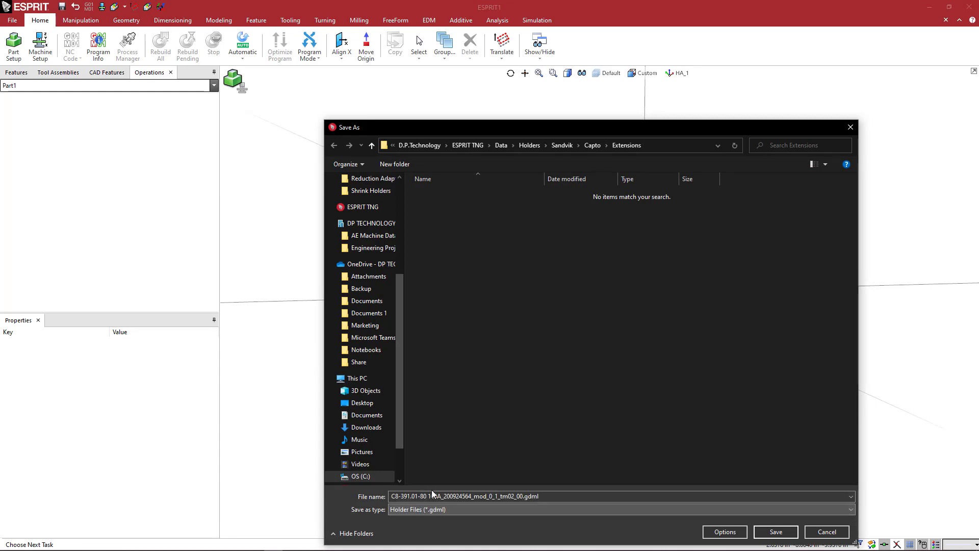
pyautogui.click(775, 532)
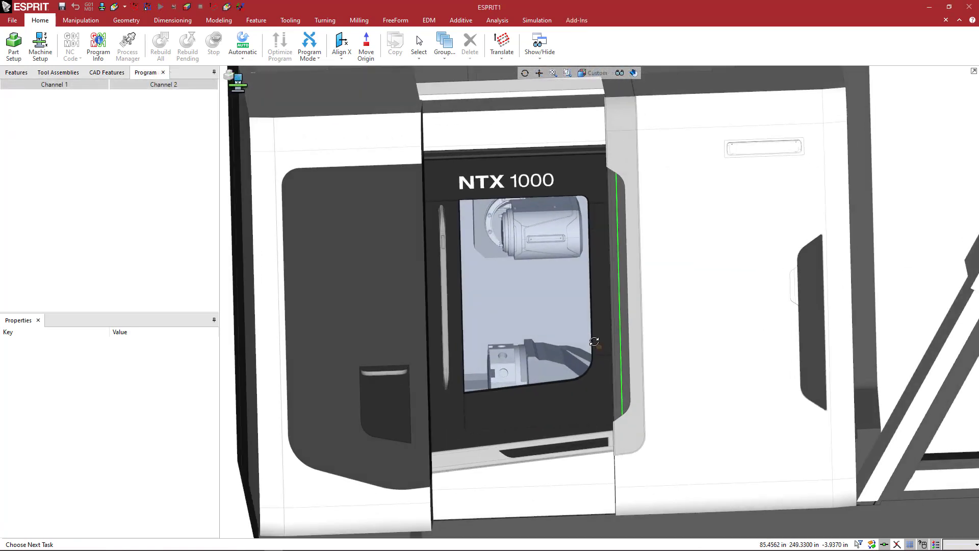
# - Make the NTX 1000 machine enclosure fully transparent and zoom onto the spindle
pyautogui.moveTo(594, 341); pyautogui.dragTo(597, 343, button='middle')
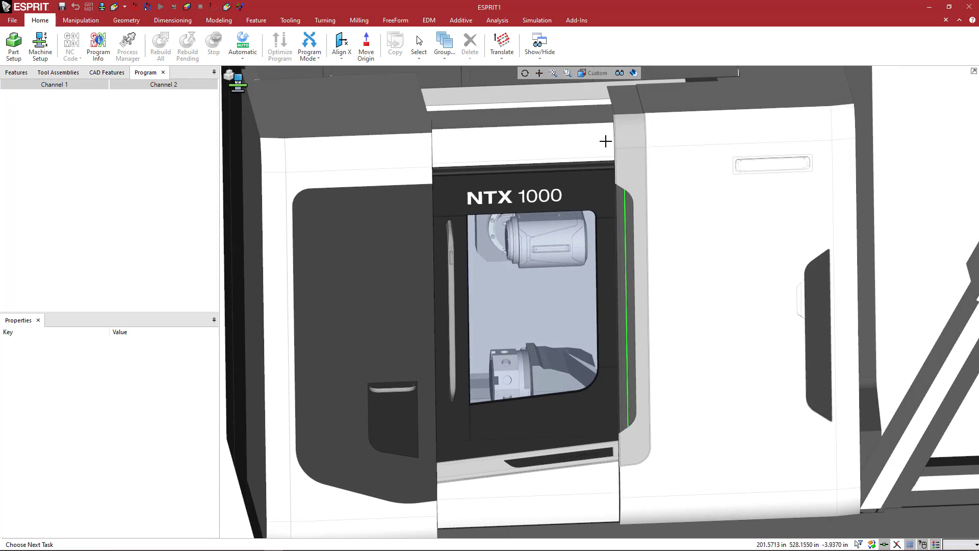
pyautogui.click(619, 73)
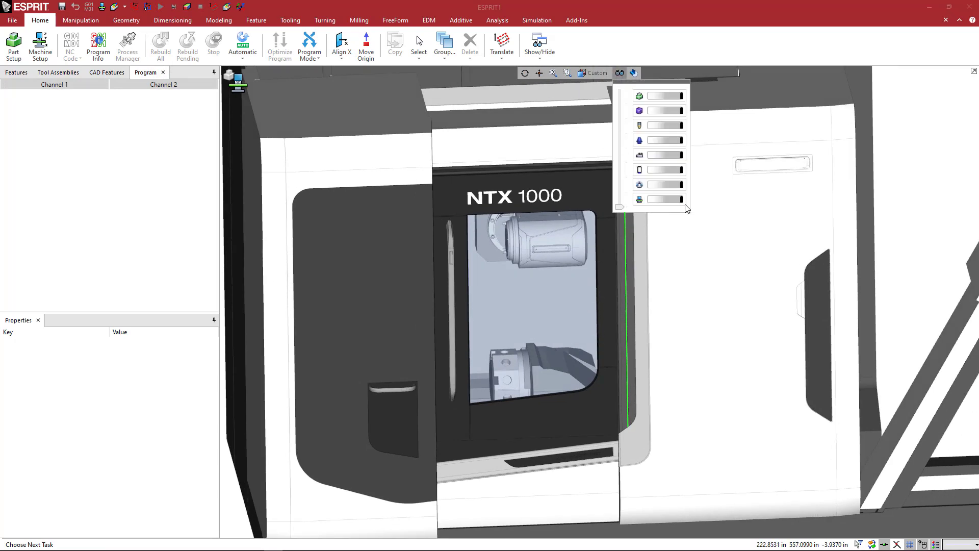
pyautogui.moveTo(682, 200); pyautogui.dragTo(619, 198)
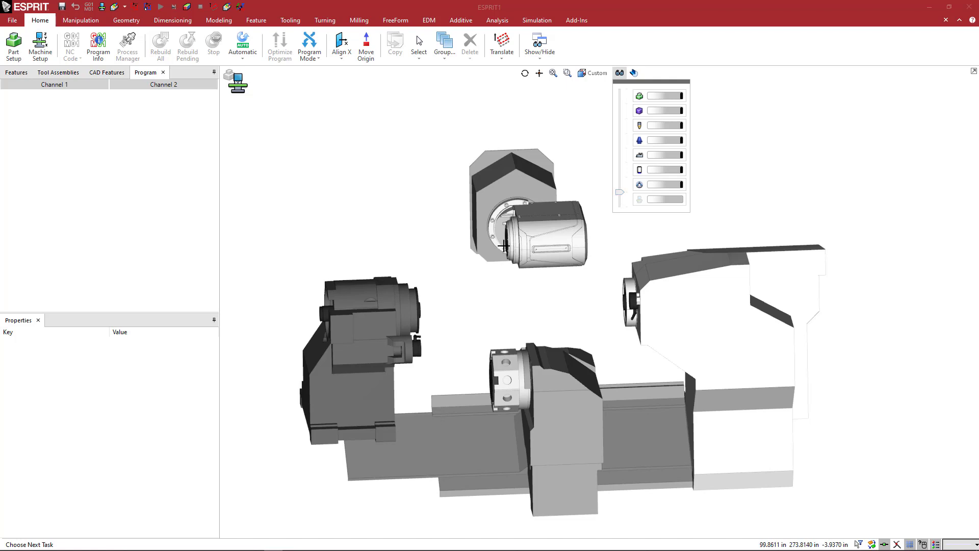
pyautogui.scroll(8, 514, 239)
pyautogui.scroll(5, 514, 239)
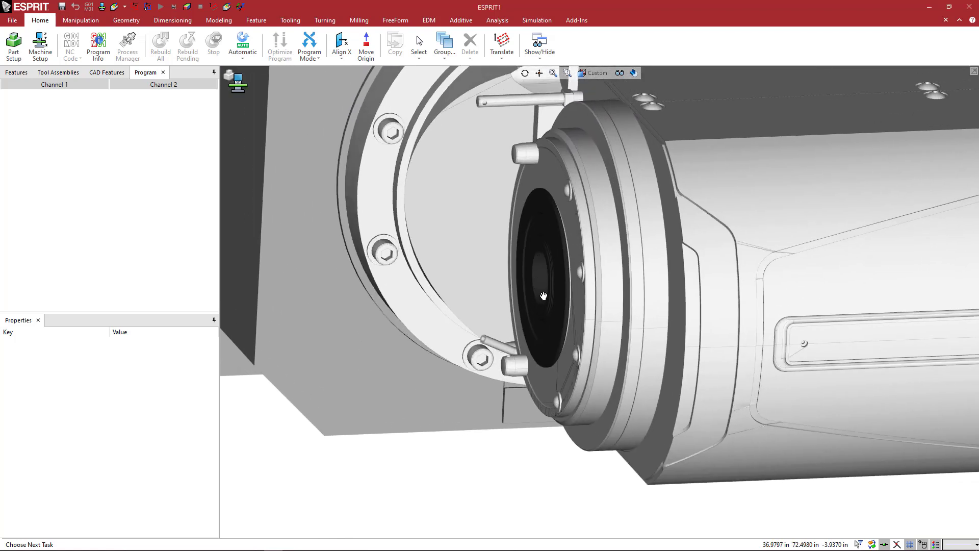
# - Show the Tool Assemblies list with B-Achse Station 1 and Revolver Stations 1–10
pyautogui.click(57, 72)
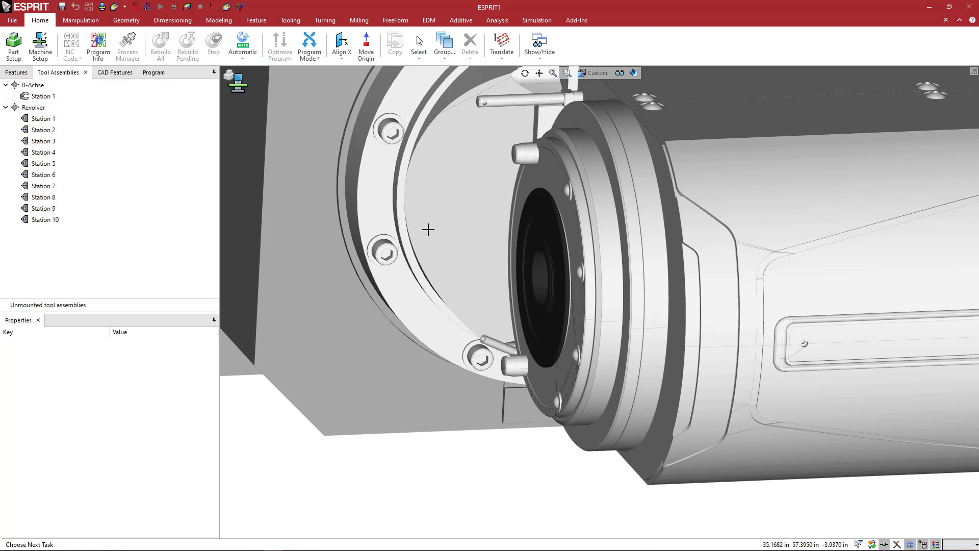
pyautogui.scroll(-6, 525, 350)
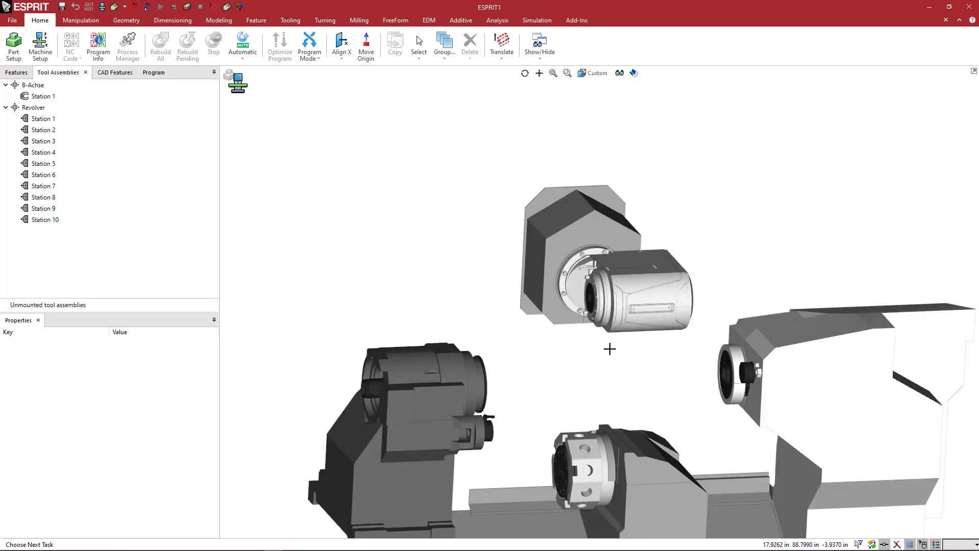
pyautogui.scroll(6, 612, 321)
pyautogui.scroll(3, 572, 274)
pyautogui.scroll(3, 534, 295)
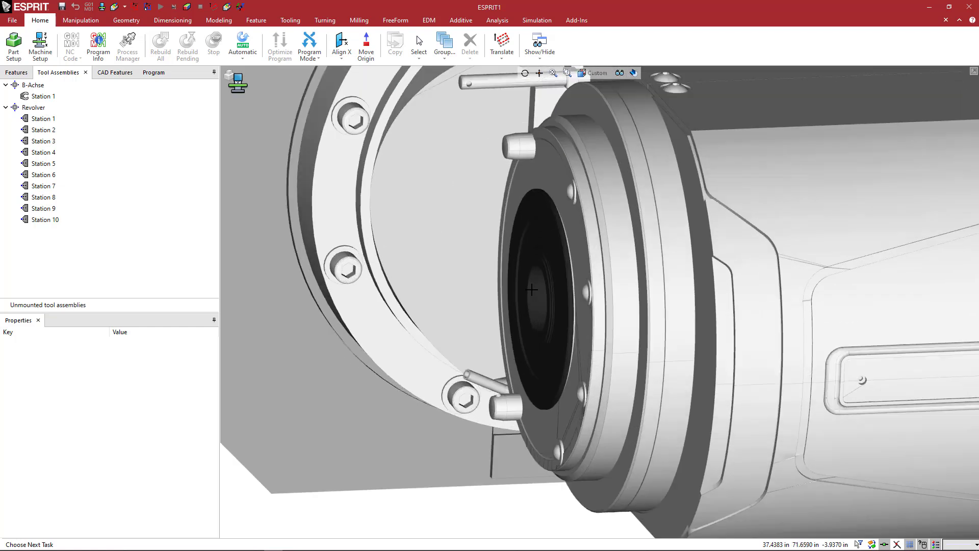
# - Add an adaptive item to B-Achse Station 1, browsing to Sandvik\Capto\Extensions
pyautogui.click(50, 101)
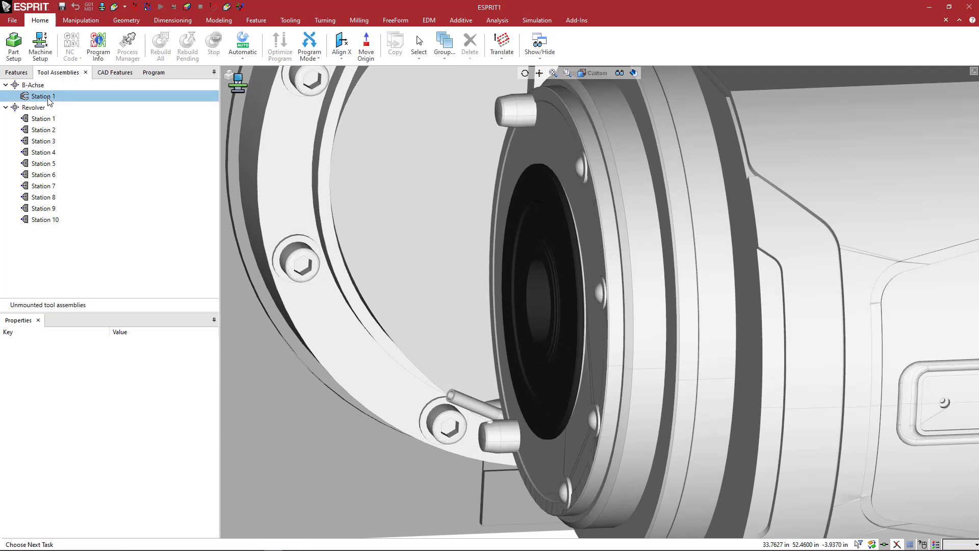
pyautogui.rightClick(49, 101)
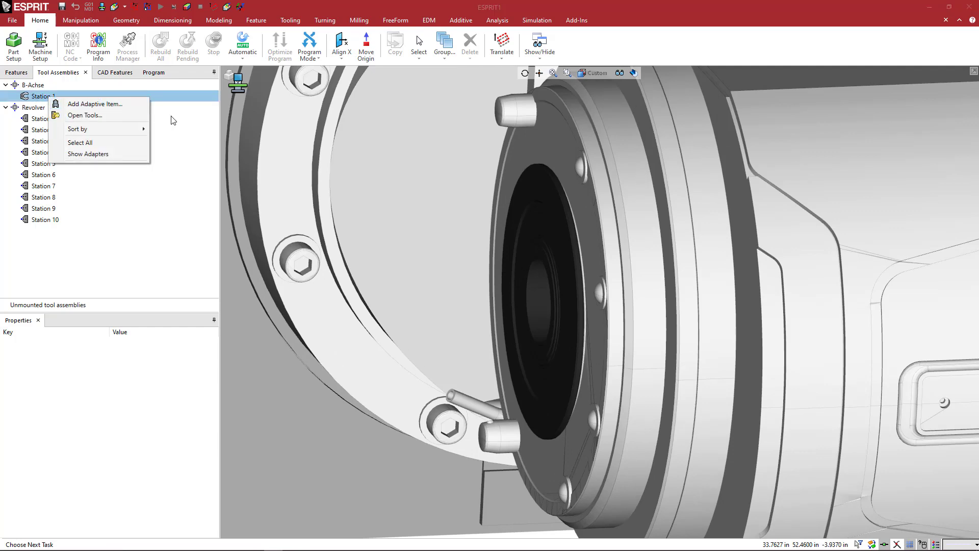
pyautogui.click(97, 104)
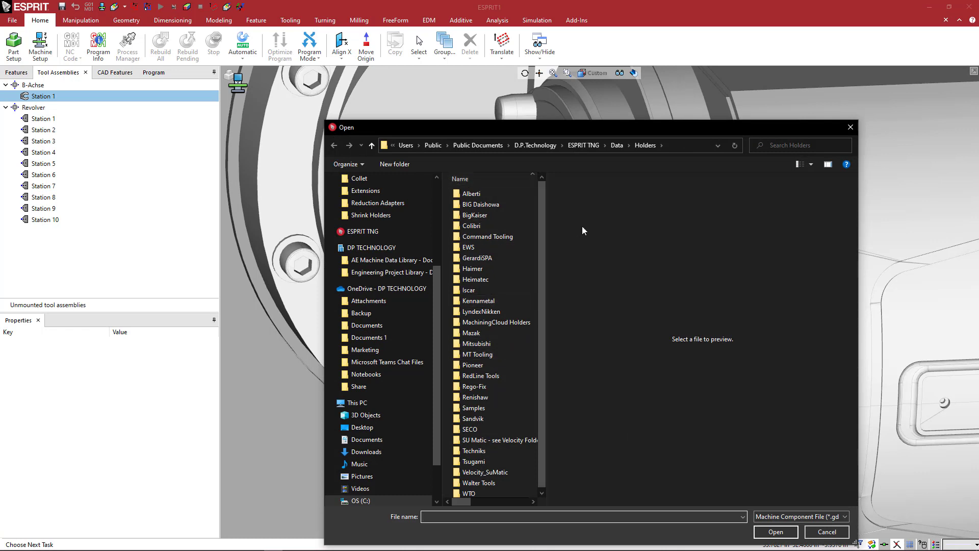
pyautogui.doubleClick(473, 418)
pyautogui.doubleClick(480, 205)
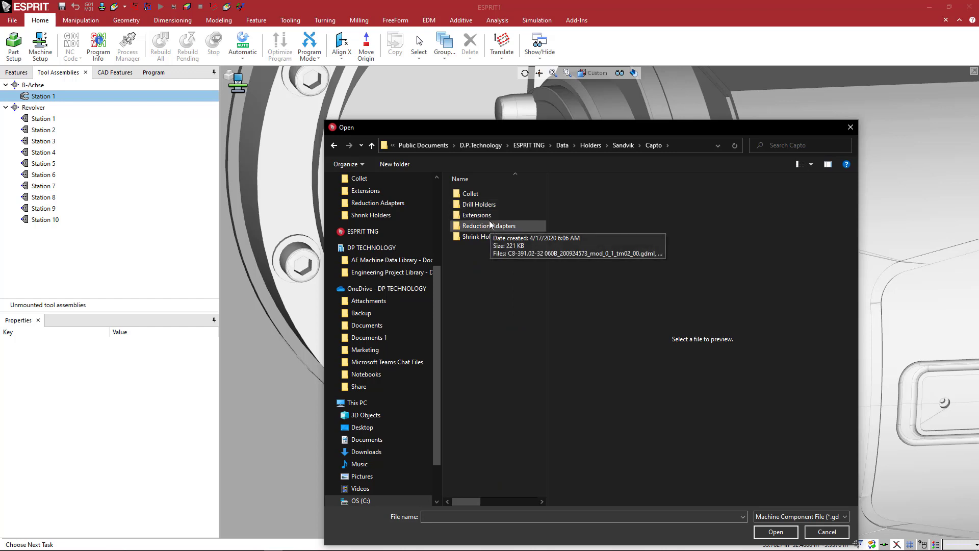
pyautogui.doubleClick(480, 215)
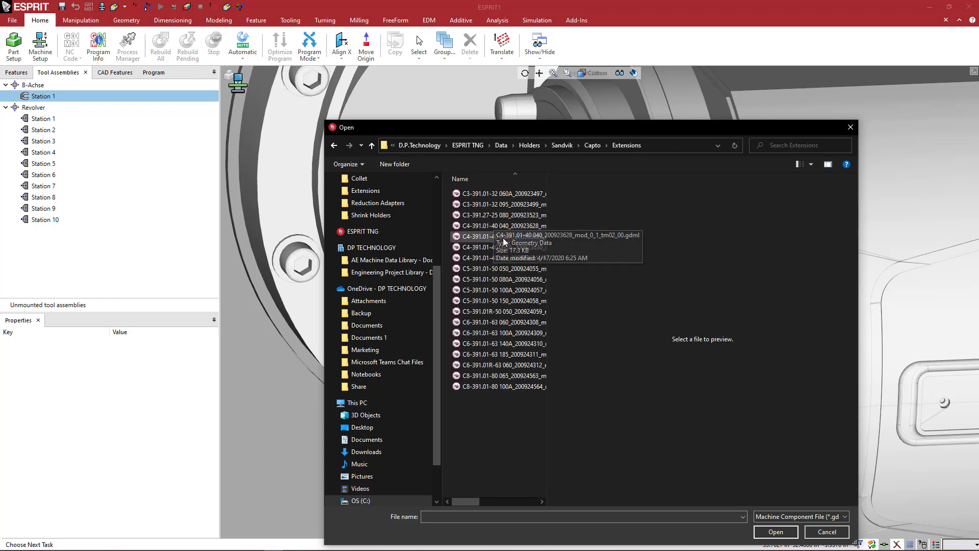
pyautogui.moveTo(534, 128); pyautogui.dragTo(405, 121)
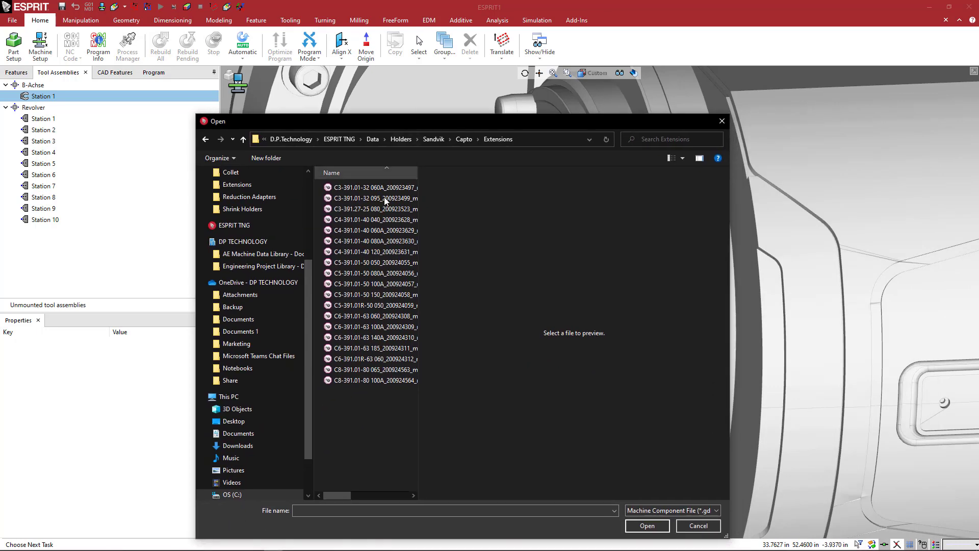
# - Load the C5-391.01-50 050 extension onto Station 1 and accept its placement
pyautogui.click(352, 263)
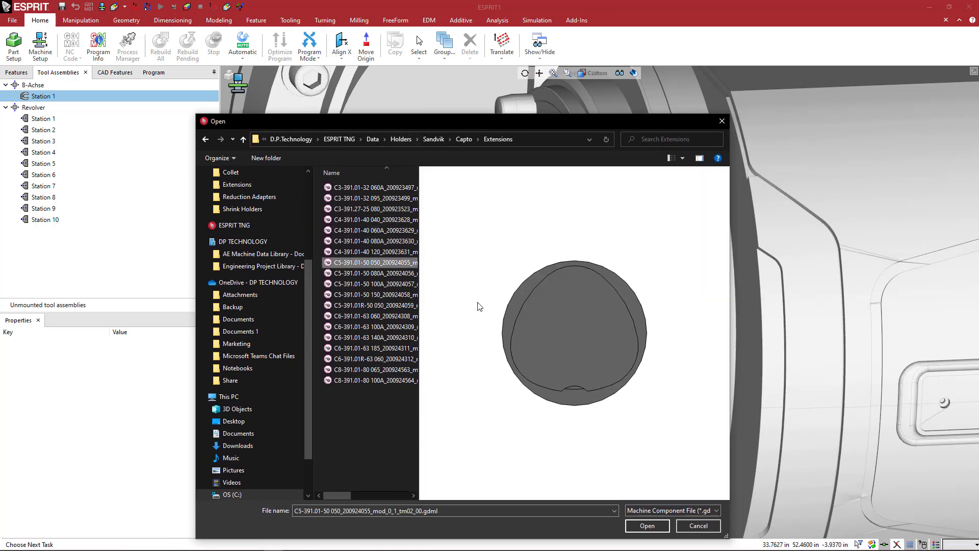
pyautogui.click(356, 274)
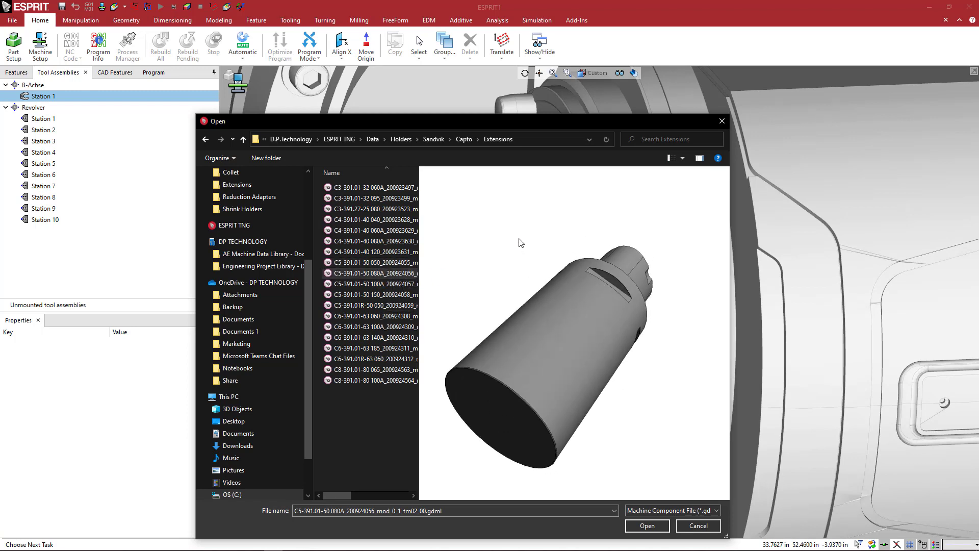
pyautogui.click(357, 264)
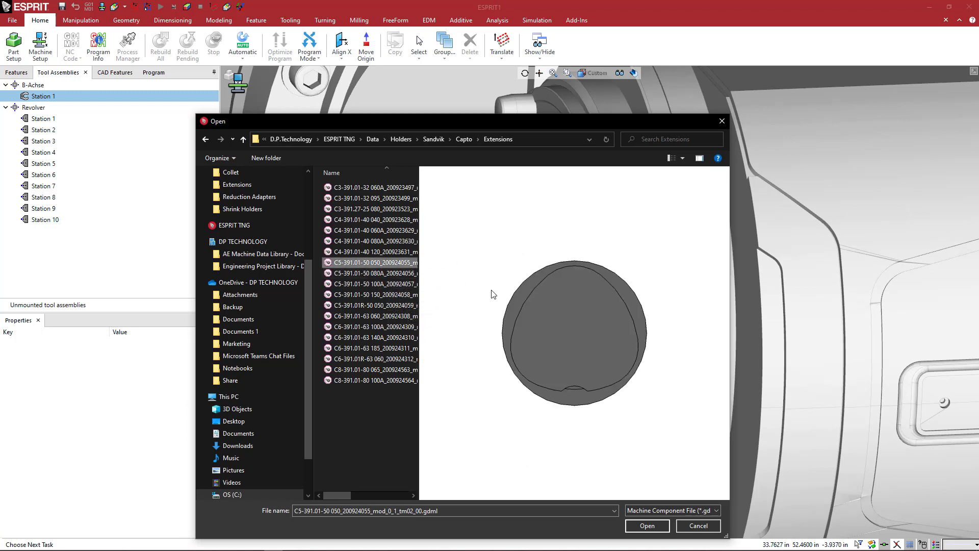
pyautogui.click(646, 527)
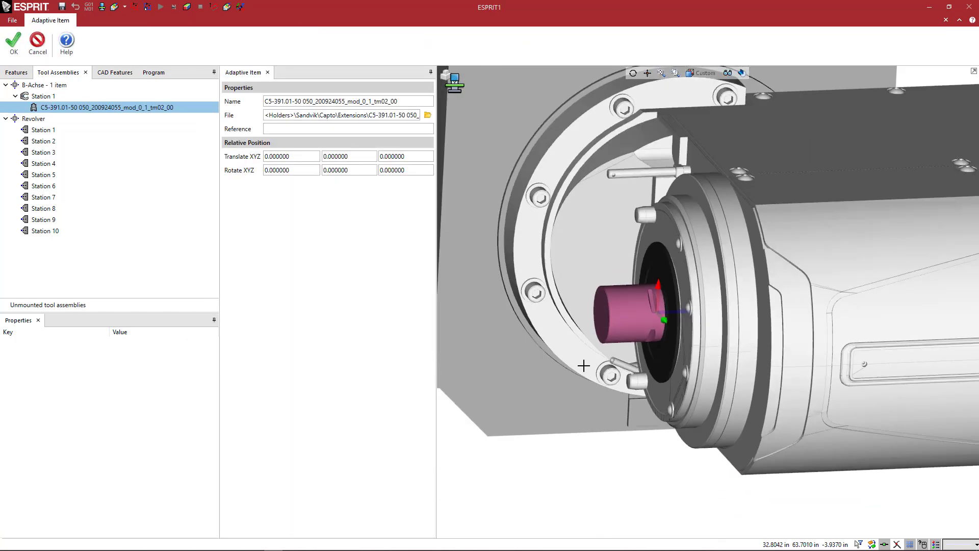
pyautogui.moveTo(584, 365); pyautogui.dragTo(614, 337, button='middle')
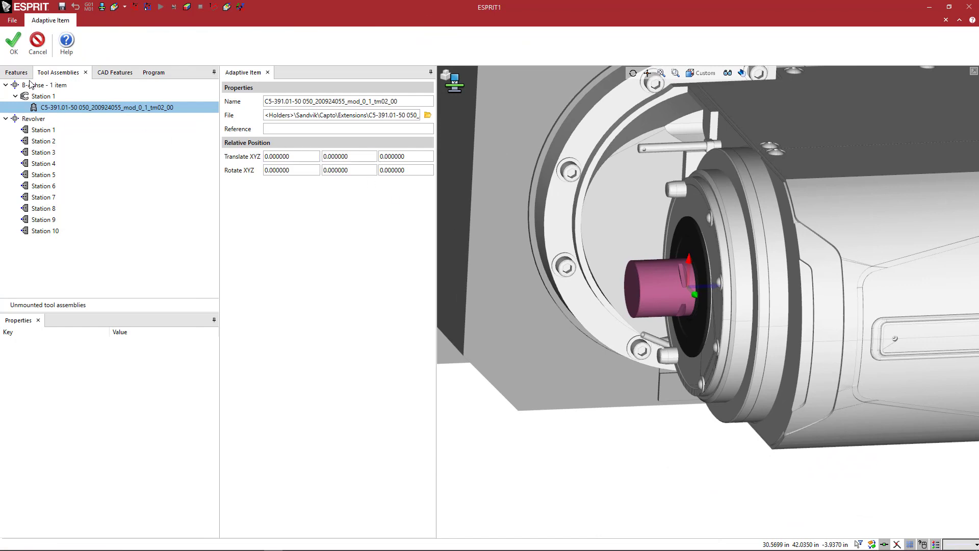
pyautogui.click(13, 44)
# - Add the C5-391.19-08 075 shrink holder from Capto Shrink Holders onto the extension
pyautogui.rightClick(73, 111)
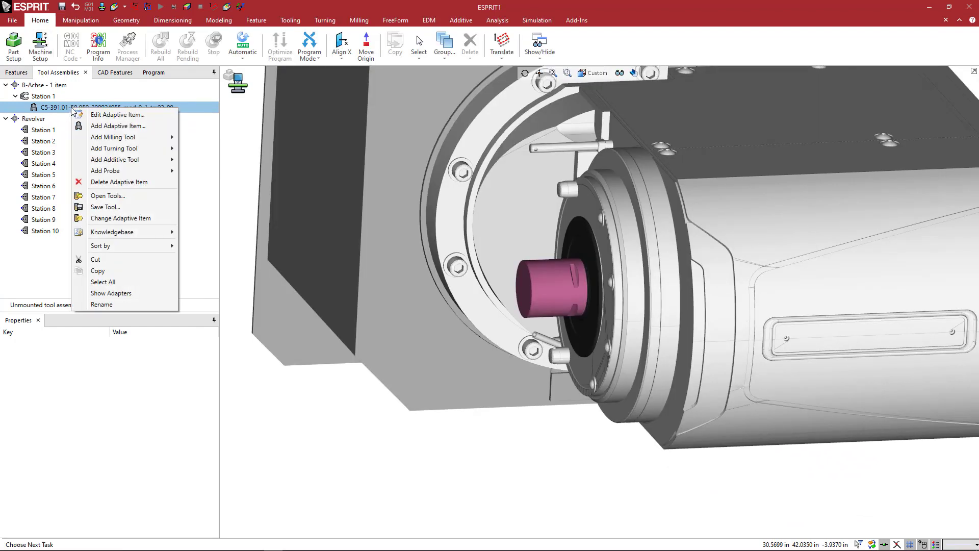
pyautogui.click(102, 125)
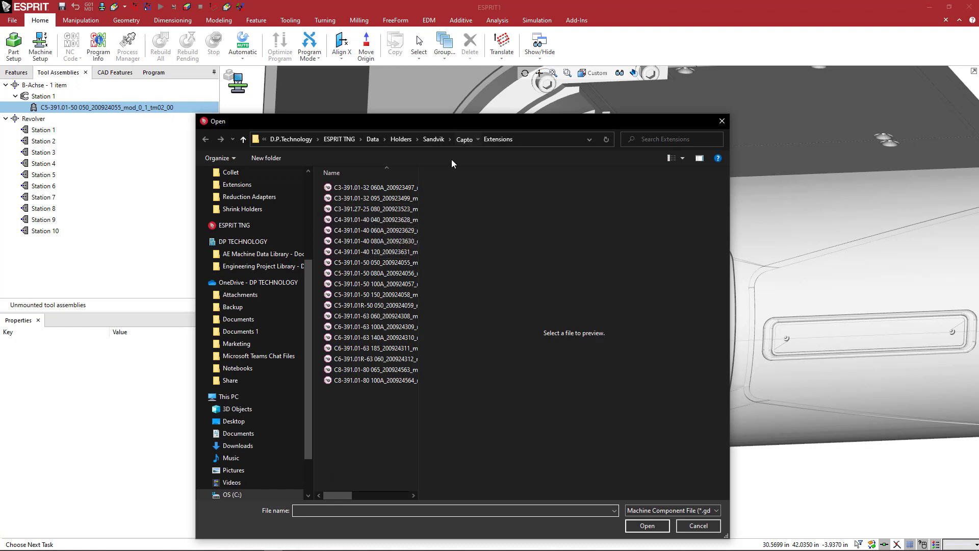
pyautogui.click(464, 140)
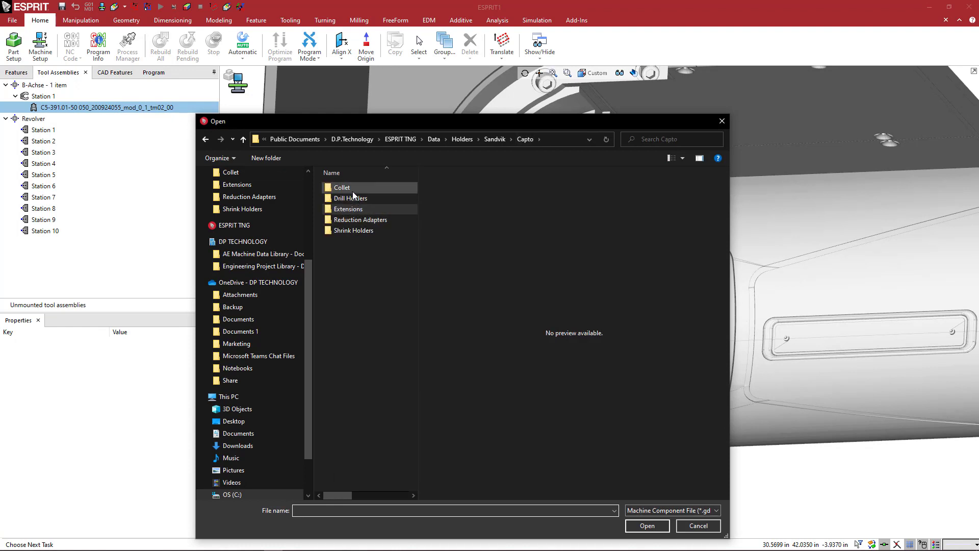
pyautogui.click(356, 231)
pyautogui.doubleClick(356, 231)
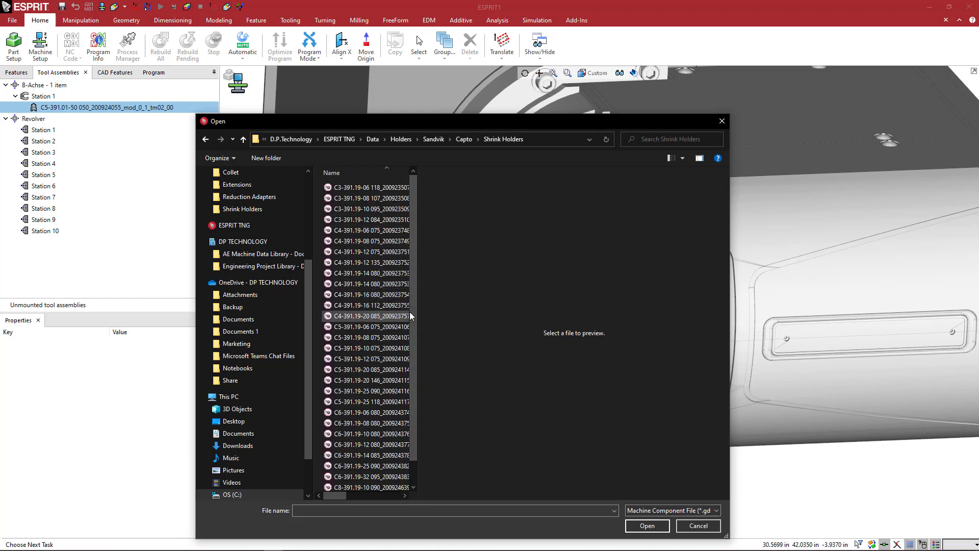
pyautogui.moveTo(411, 311); pyautogui.dragTo(412, 332)
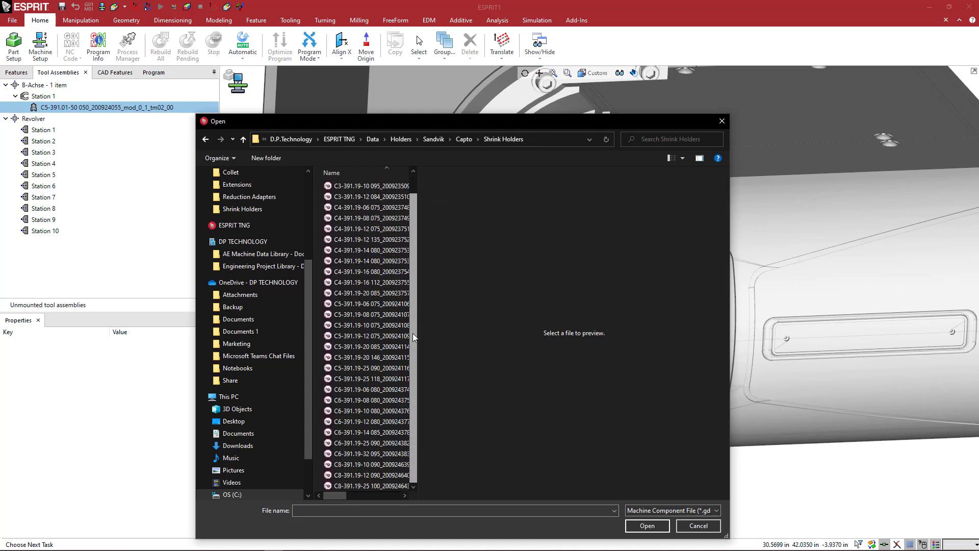
pyautogui.click(353, 315)
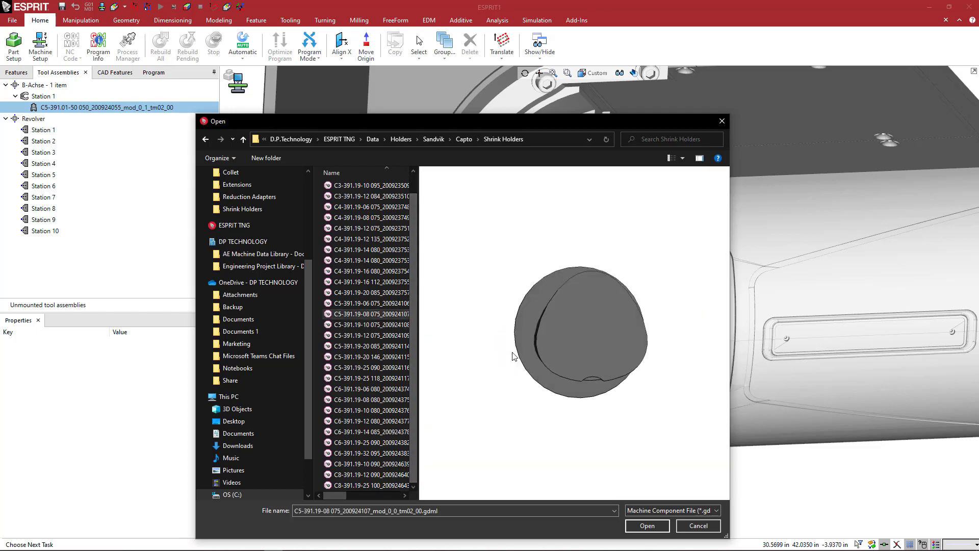
pyautogui.moveTo(519, 347); pyautogui.dragTo(540, 329)
pyautogui.click(646, 526)
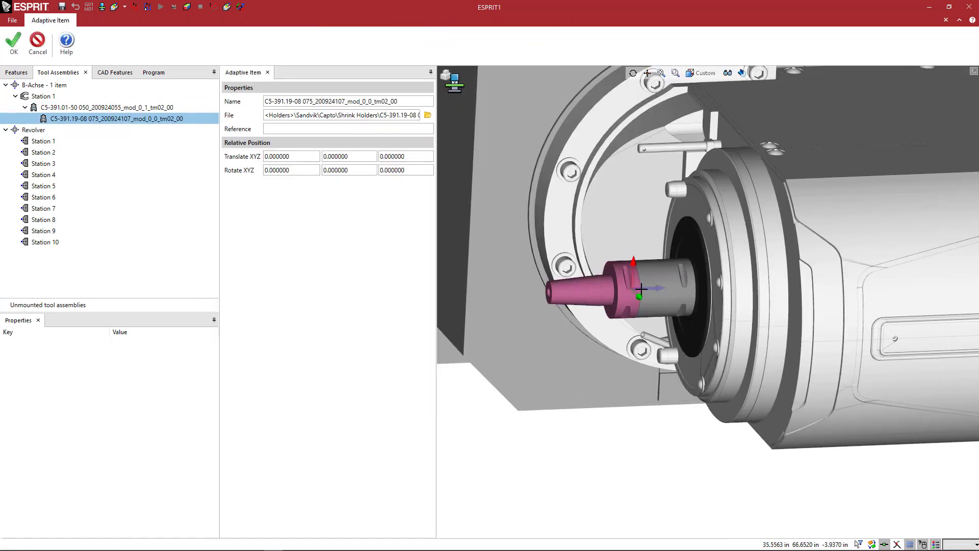
# - Orbit and zoom to inspect the shrink holder seated on the extension's front end
pyautogui.scroll(2, 641, 289)
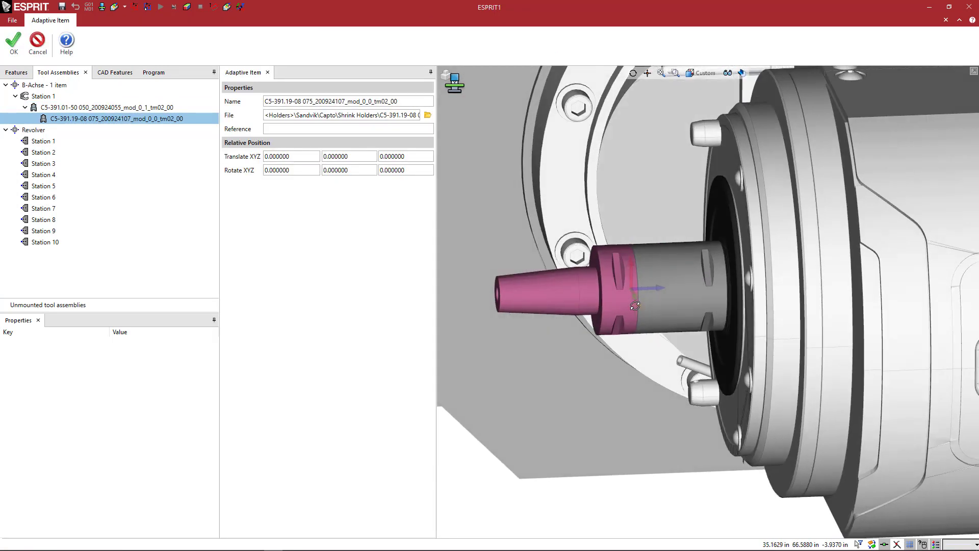
pyautogui.moveTo(639, 306); pyautogui.dragTo(683, 328, button='middle')
pyautogui.scroll(2, 638, 288)
pyautogui.scroll(2, 638, 289)
pyautogui.scroll(-3, 638, 289)
pyautogui.scroll(2, 671, 299)
pyautogui.scroll(-4, 669, 291)
pyautogui.scroll(3, 666, 310)
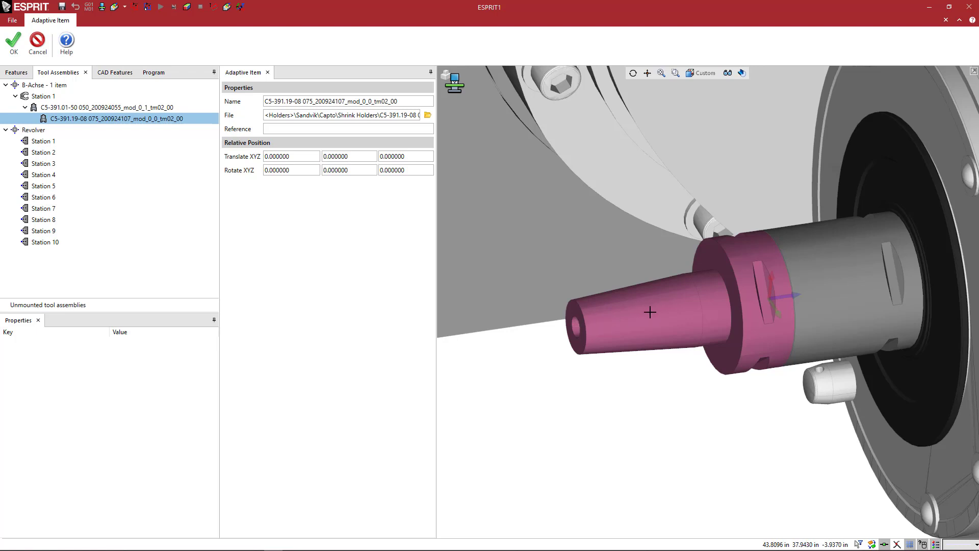
pyautogui.scroll(2, 576, 328)
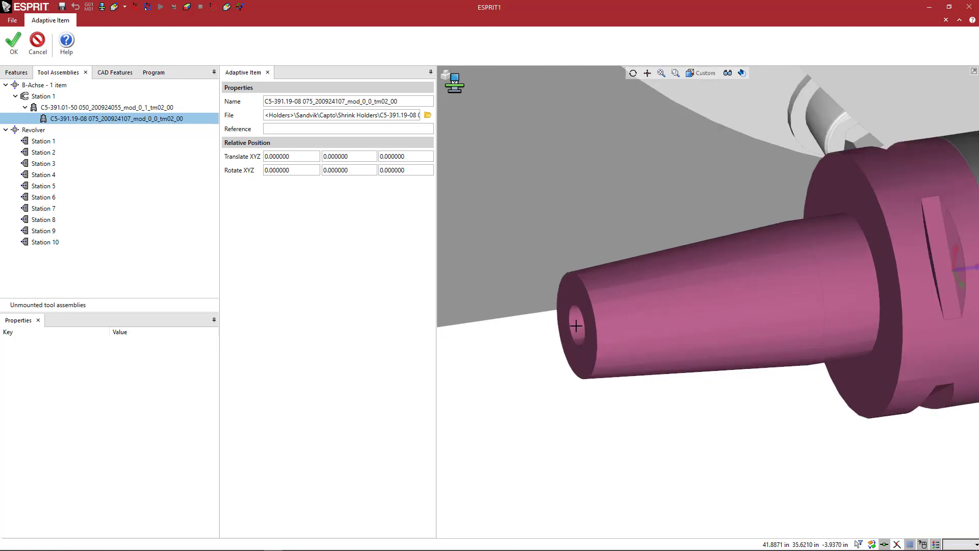
# - Add end mill T2 'EM 120mm turret' with 8 mm diameter to the shrink holder
pyautogui.click(17, 47)
pyautogui.rightClick(75, 118)
pyautogui.moveTo(124, 136)
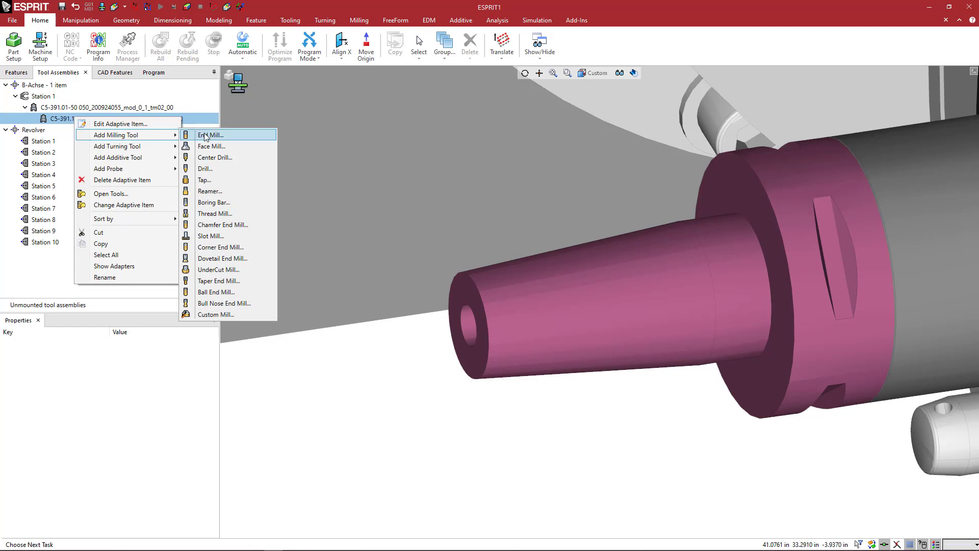
pyautogui.click(206, 136)
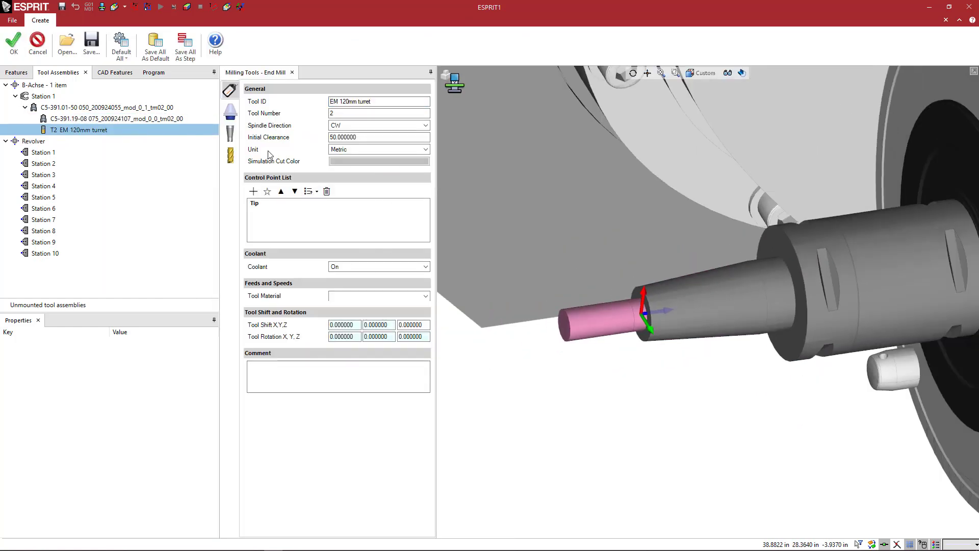
pyautogui.click(230, 155)
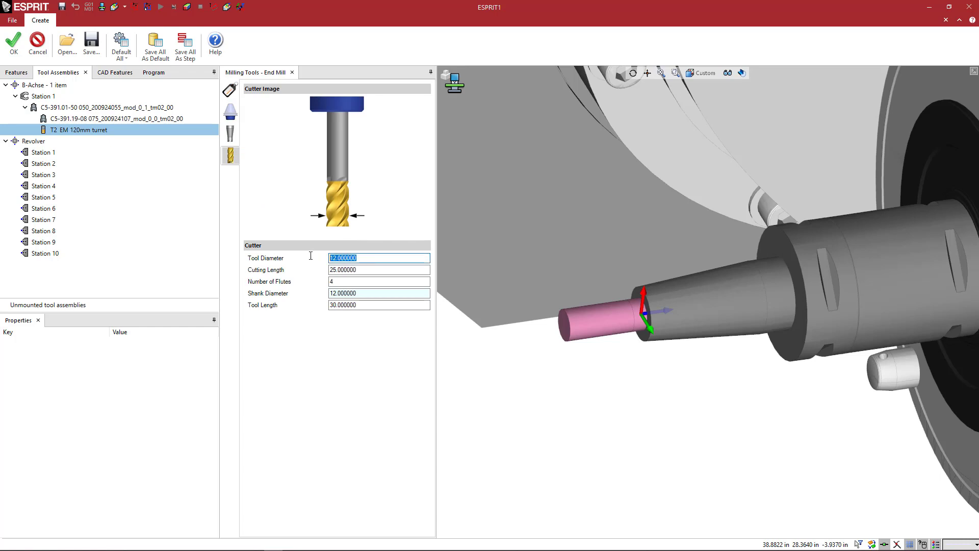
pyautogui.write('8')
pyautogui.press('Tab')
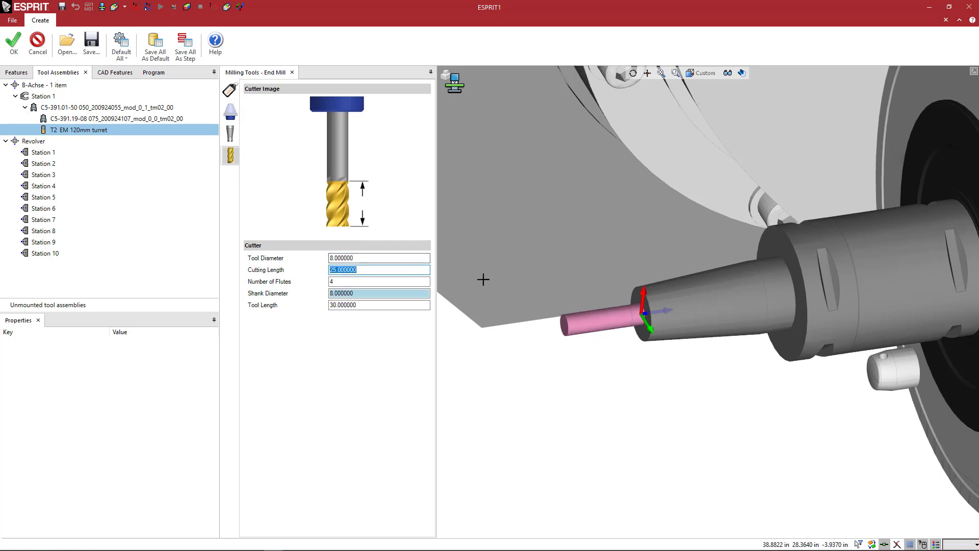
pyautogui.click(14, 43)
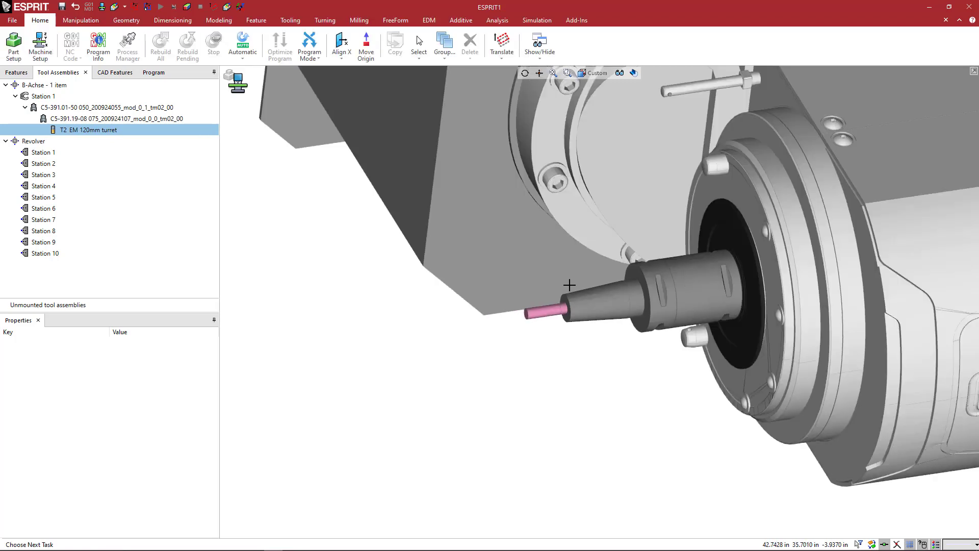
pyautogui.moveTo(568, 284); pyautogui.dragTo(557, 303, button='middle')
pyautogui.scroll(5, 557, 302)
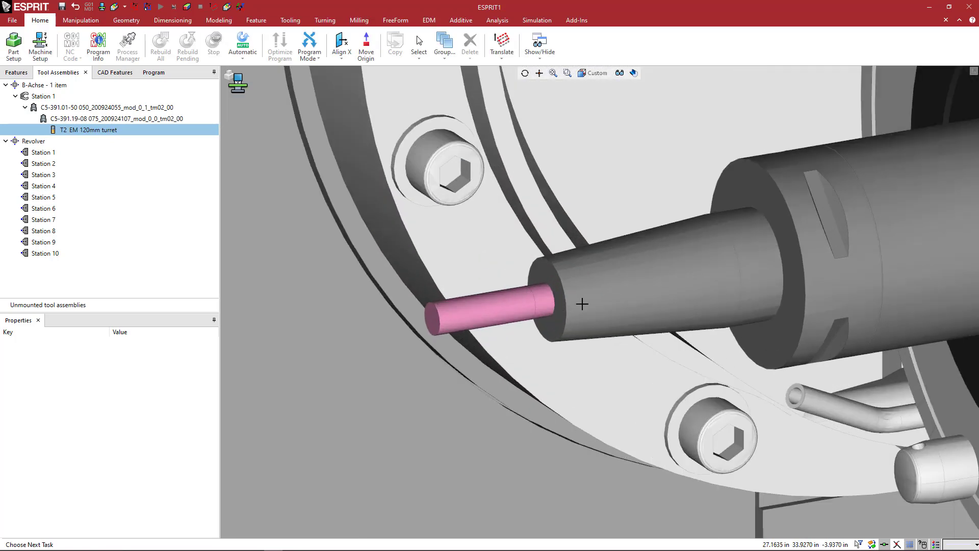
pyautogui.scroll(-4, 582, 304)
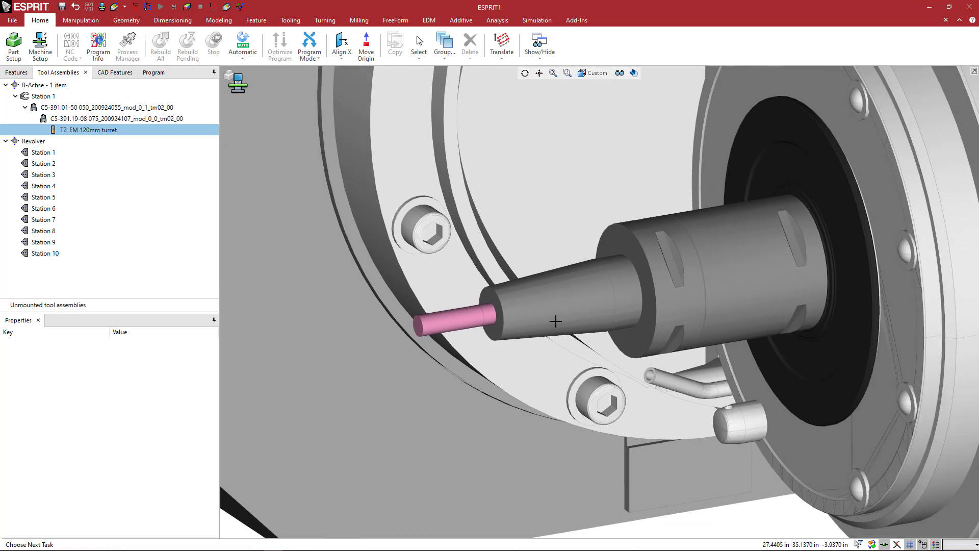
# - Swap Station 1's extension for the C5-391.01-50 100A model from Capto Extensions
pyautogui.click(151, 108)
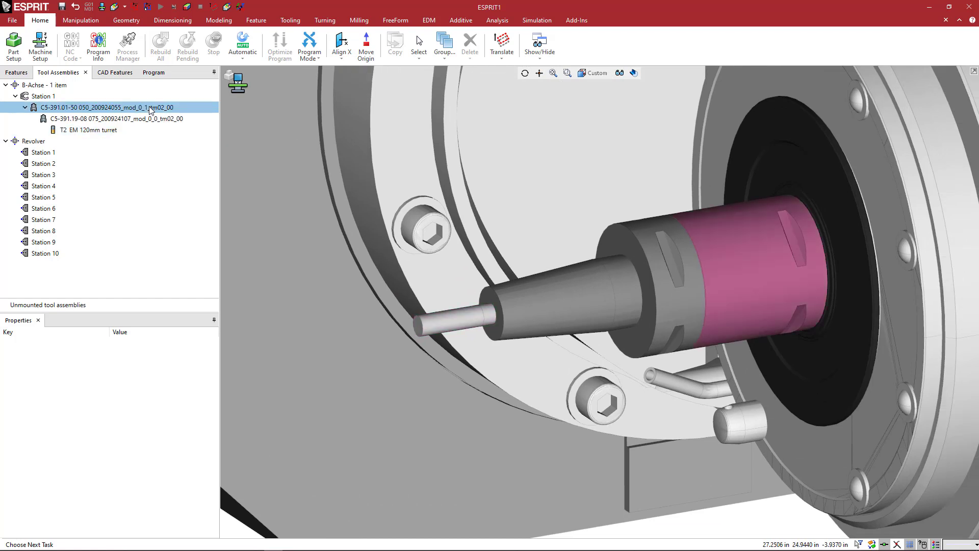
pyautogui.doubleClick(150, 110)
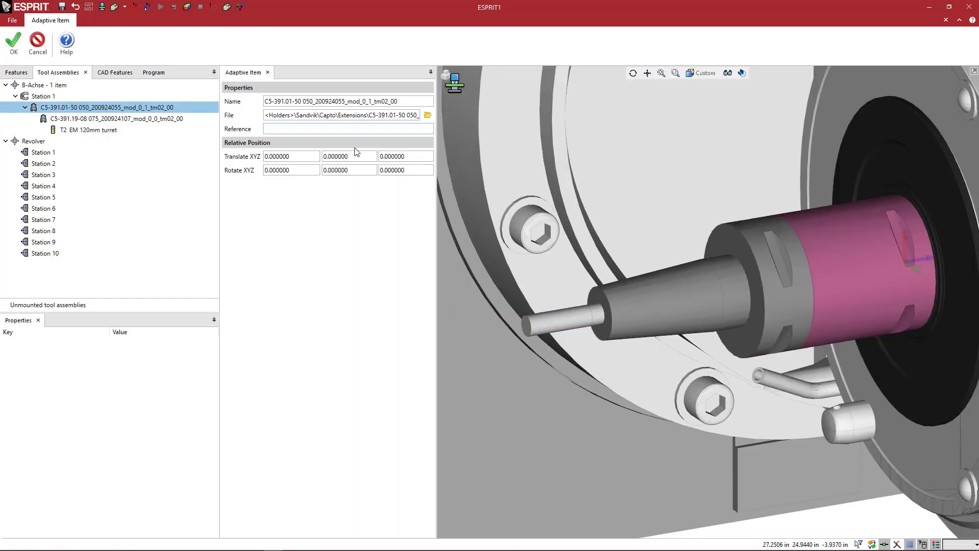
pyautogui.scroll(-3, 563, 233)
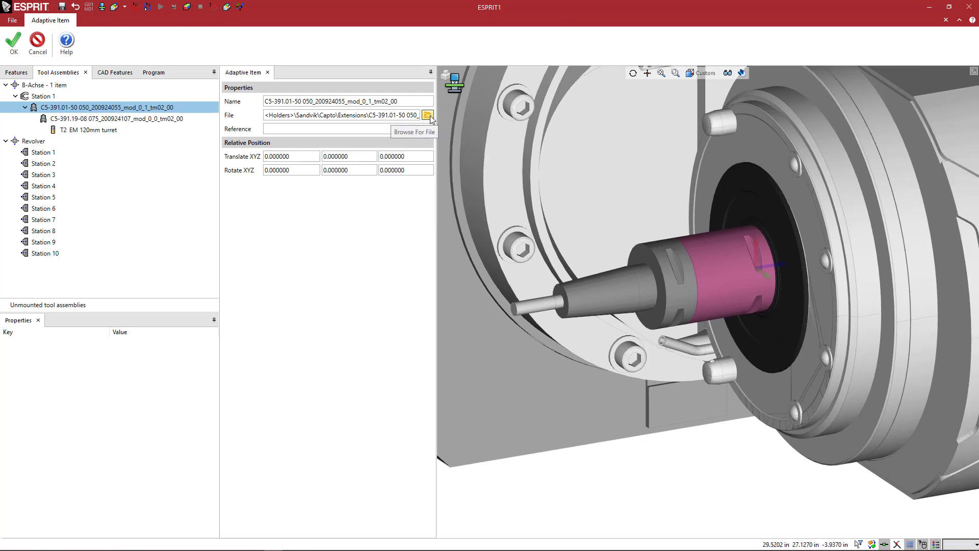
pyautogui.click(428, 116)
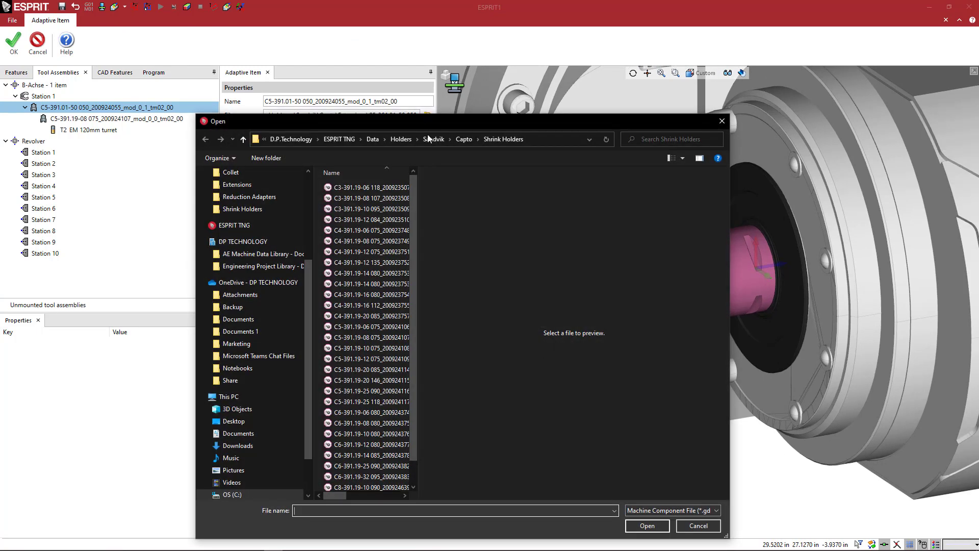
pyautogui.click(463, 140)
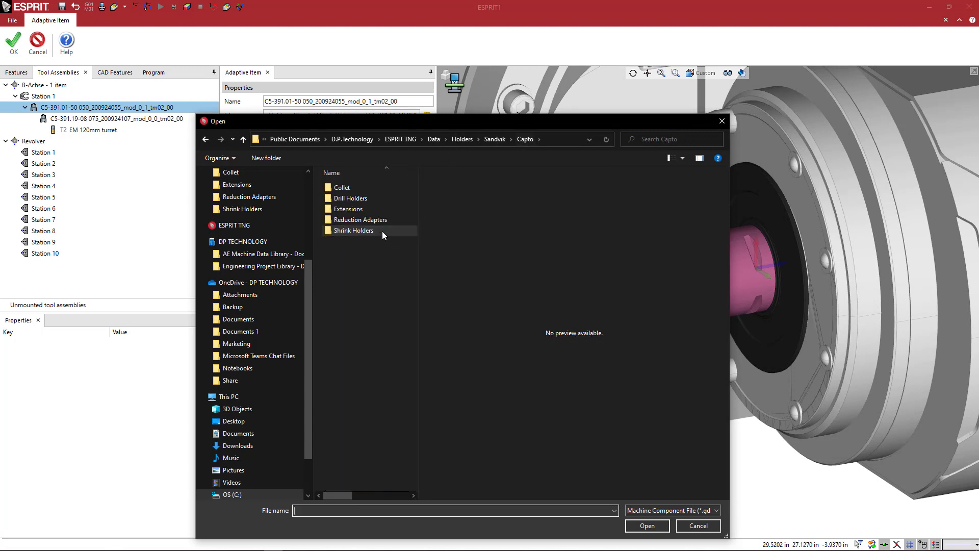
pyautogui.doubleClick(356, 210)
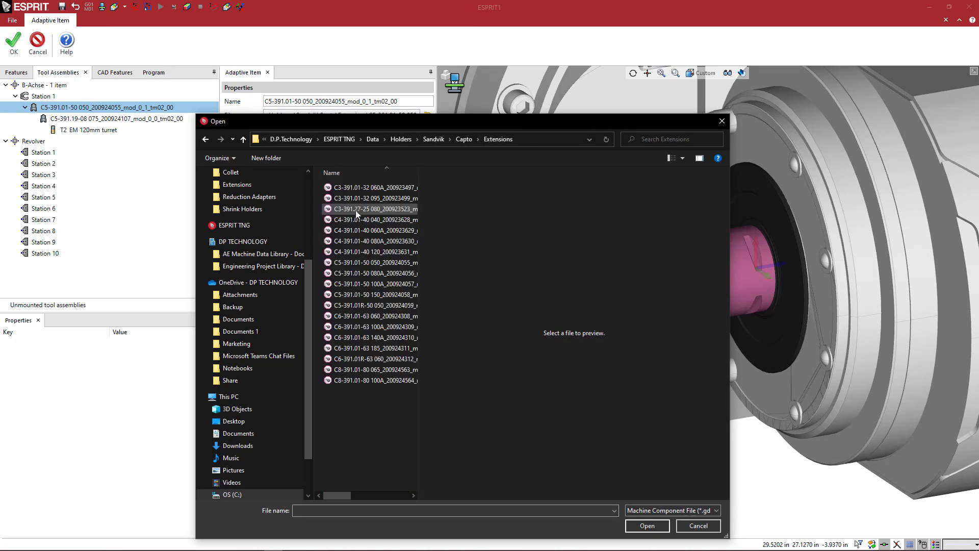
pyautogui.click(386, 284)
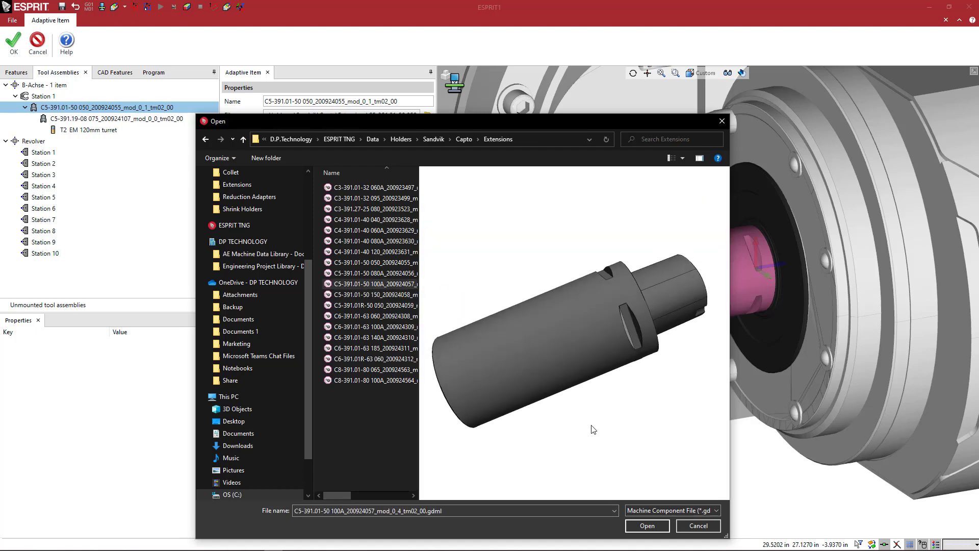
pyautogui.click(646, 526)
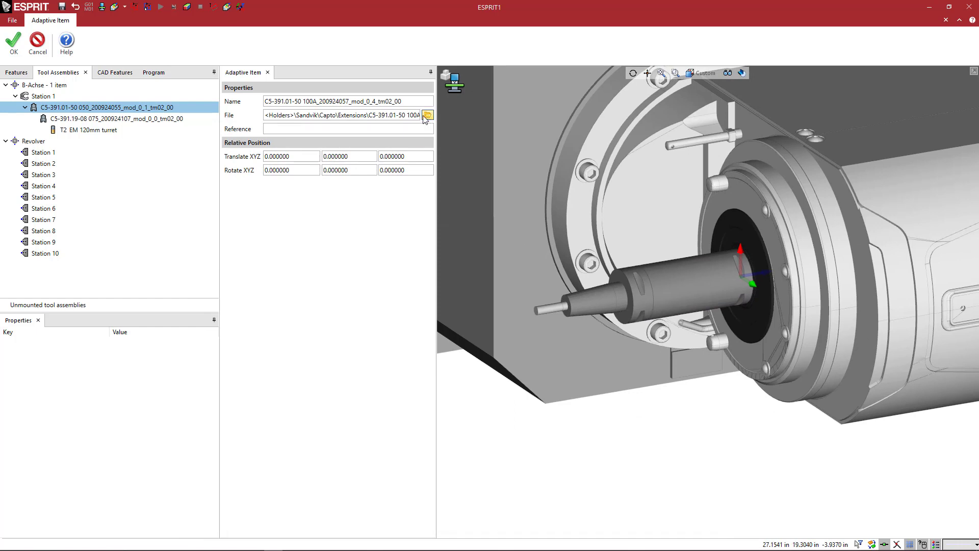
pyautogui.click(14, 41)
# - Point the C5-391.19-08 holder item to the C5-391.14-20 036 collet file from Capto Collet
pyautogui.click(115, 120)
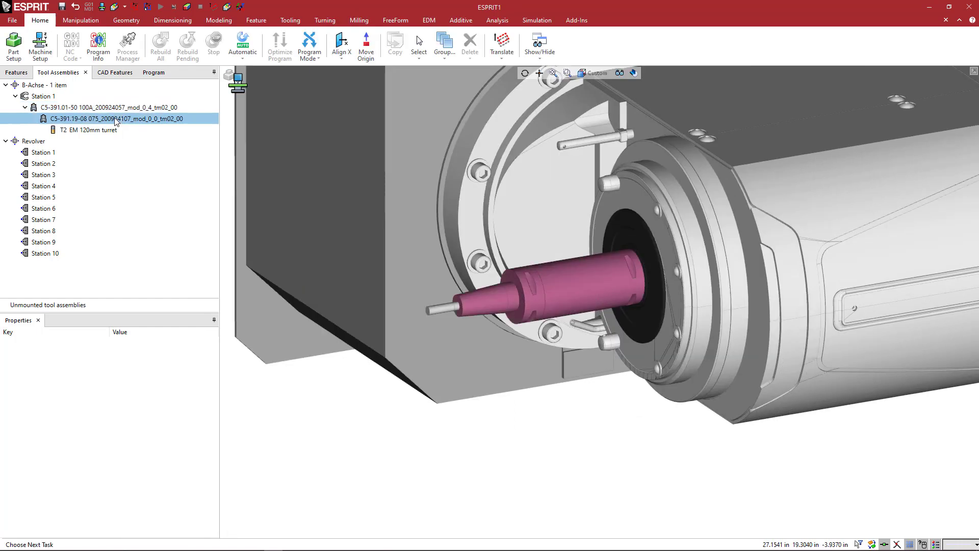
pyautogui.doubleClick(106, 120)
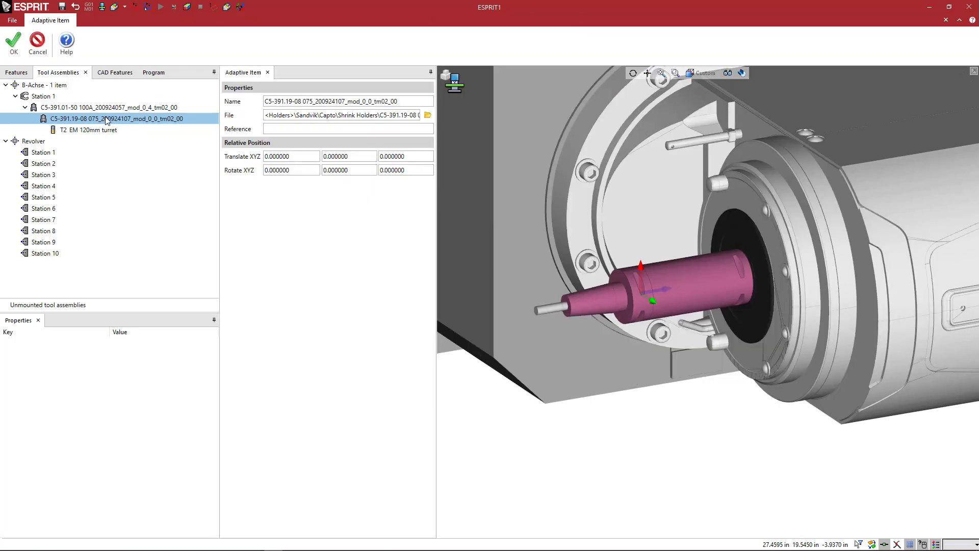
pyautogui.click(427, 115)
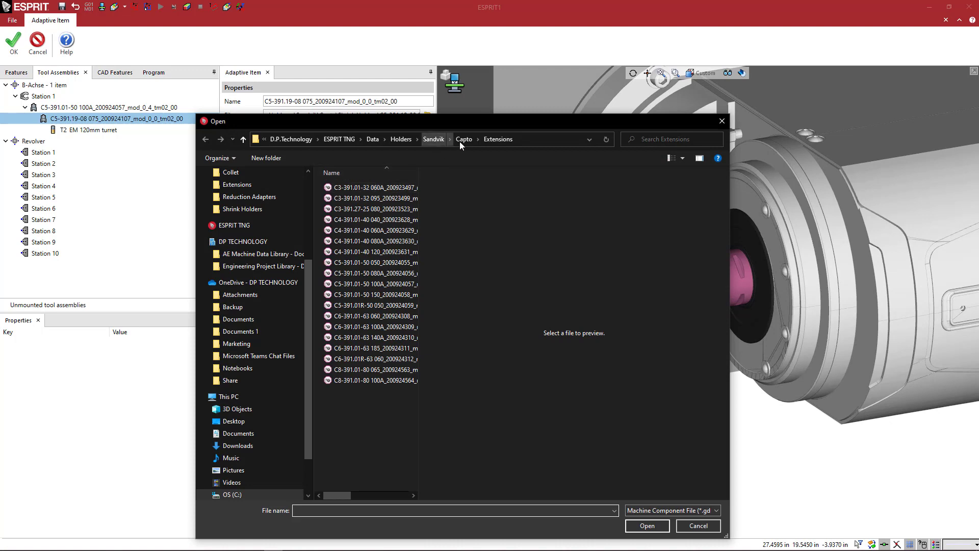
pyautogui.click(464, 139)
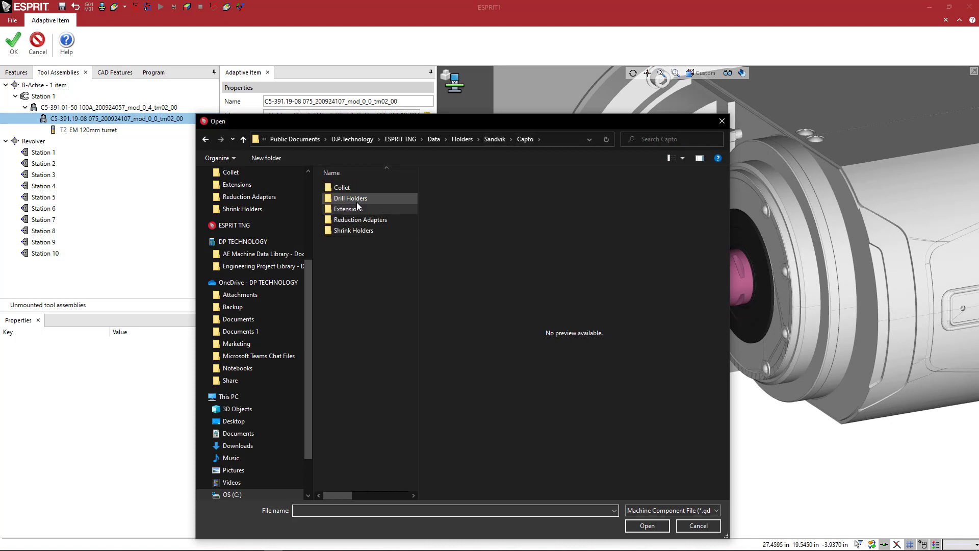
pyautogui.doubleClick(351, 188)
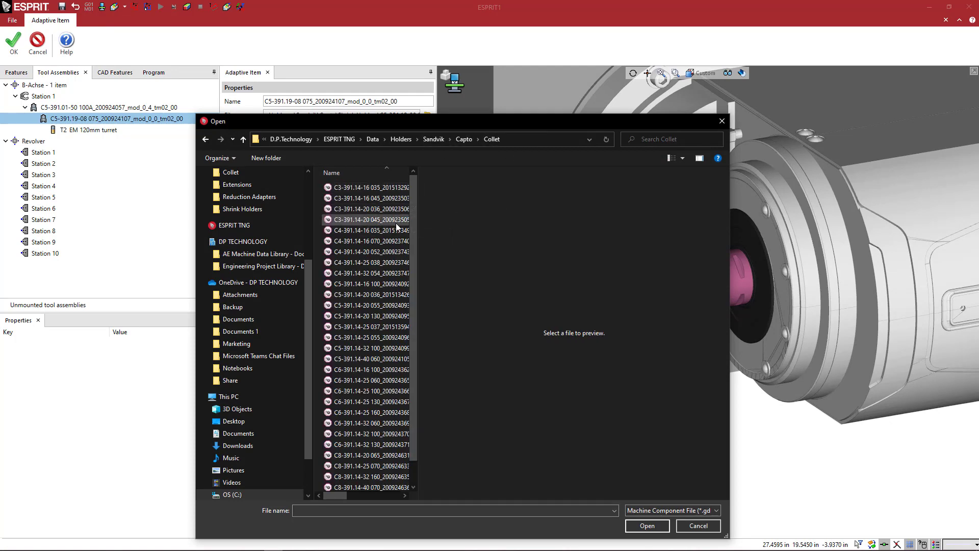
pyautogui.moveTo(418, 240); pyautogui.dragTo(459, 240)
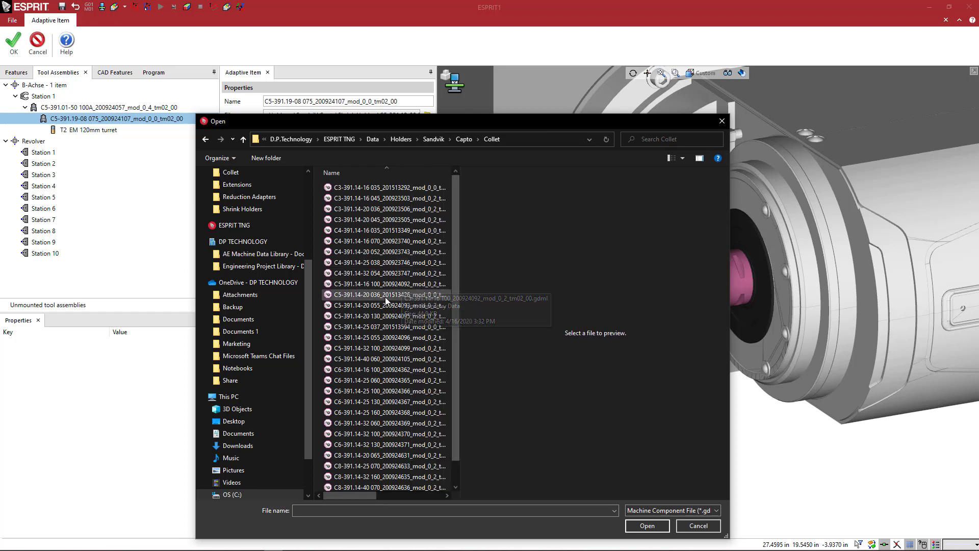
pyautogui.click(367, 295)
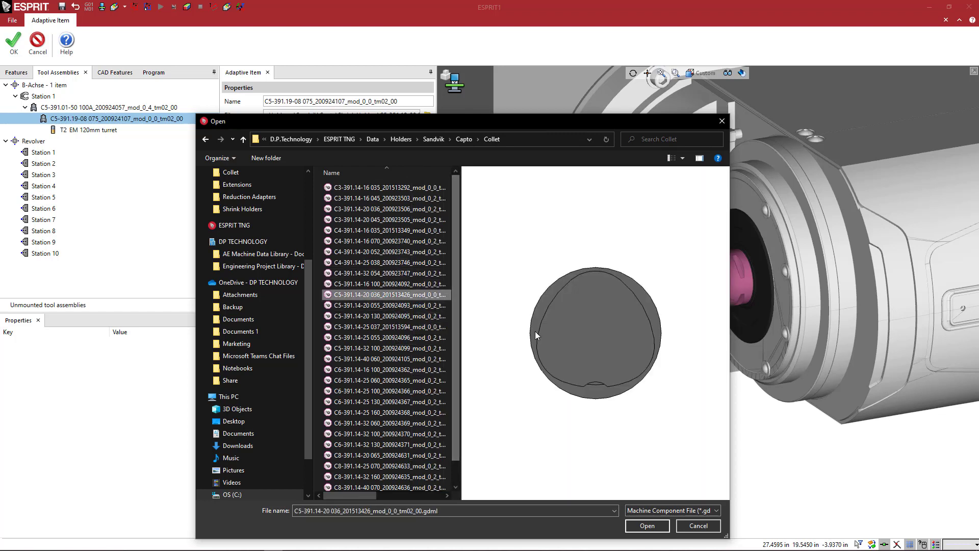
pyautogui.moveTo(580, 291); pyautogui.dragTo(552, 322)
pyautogui.click(664, 525)
# - Zoom and orbit to view the collet holder seated on the extension in the spindle housing
pyautogui.scroll(3, 622, 306)
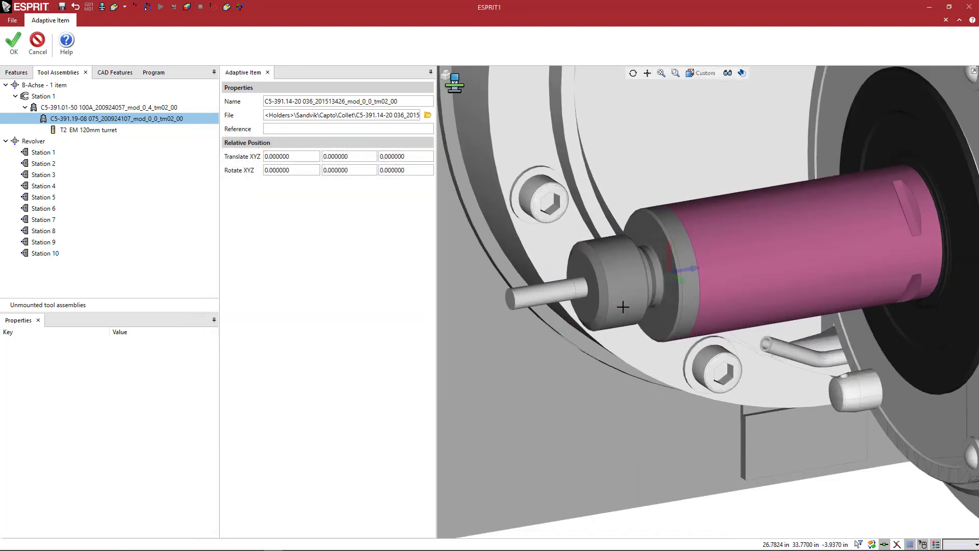
pyautogui.scroll(-2, 625, 305)
pyautogui.scroll(2, 617, 317)
pyautogui.scroll(-3, 627, 327)
pyautogui.moveTo(620, 327); pyautogui.dragTo(619, 327, button='middle')
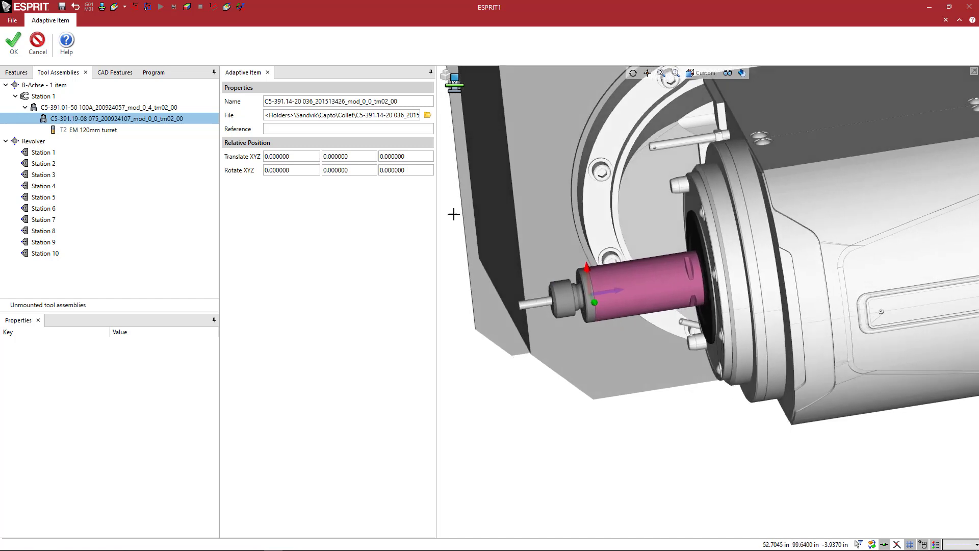